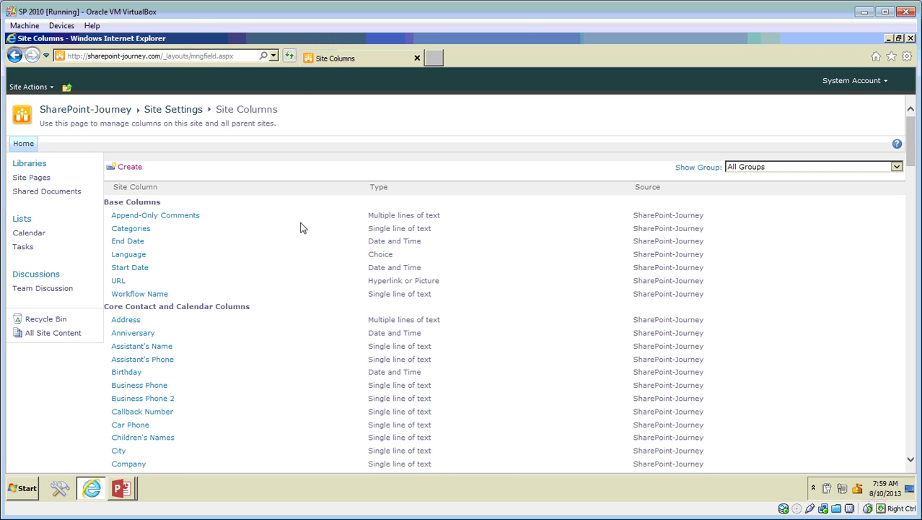
# Create a required Number site column named Ticket Number in a new group, Ticket Details, and filter the column list to that group.
pyautogui.click(130, 167)
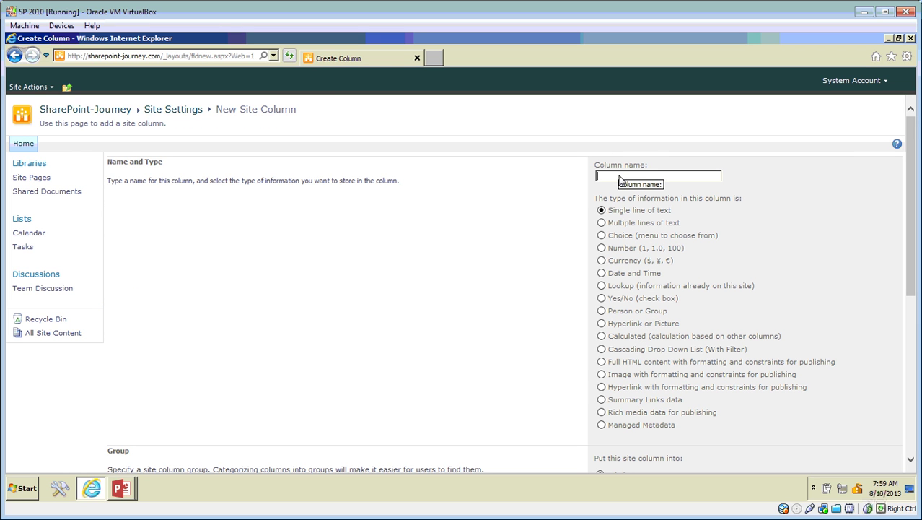
pyautogui.write('Ticket Number')
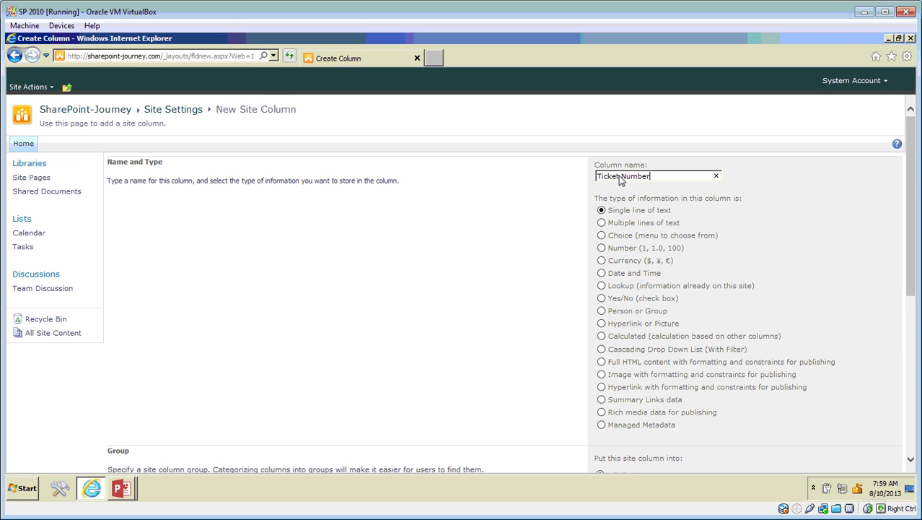
pyautogui.click(605, 251)
pyautogui.moveTo(912, 262); pyautogui.dragTo(917, 367)
pyautogui.click(606, 275)
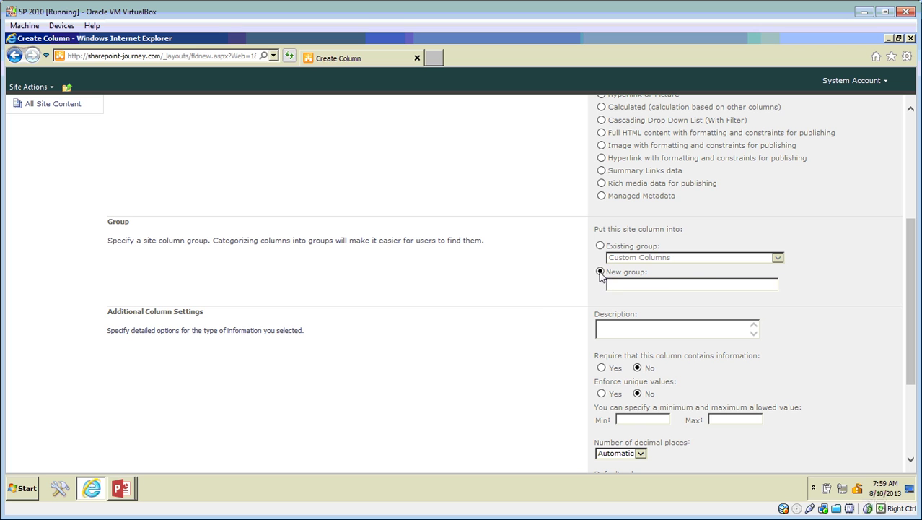
pyautogui.write('Ticket Details')
pyautogui.click(601, 367)
pyautogui.moveTo(910, 375); pyautogui.dragTo(911, 442)
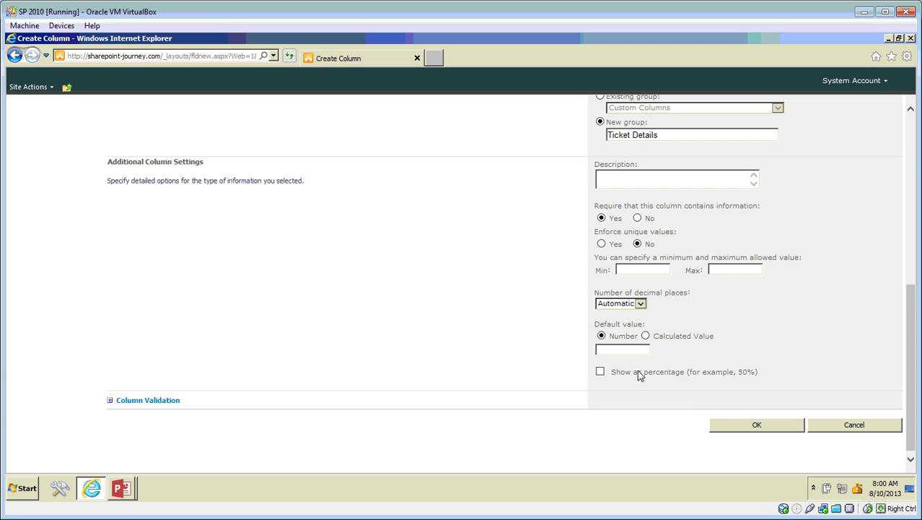
pyautogui.click(753, 424)
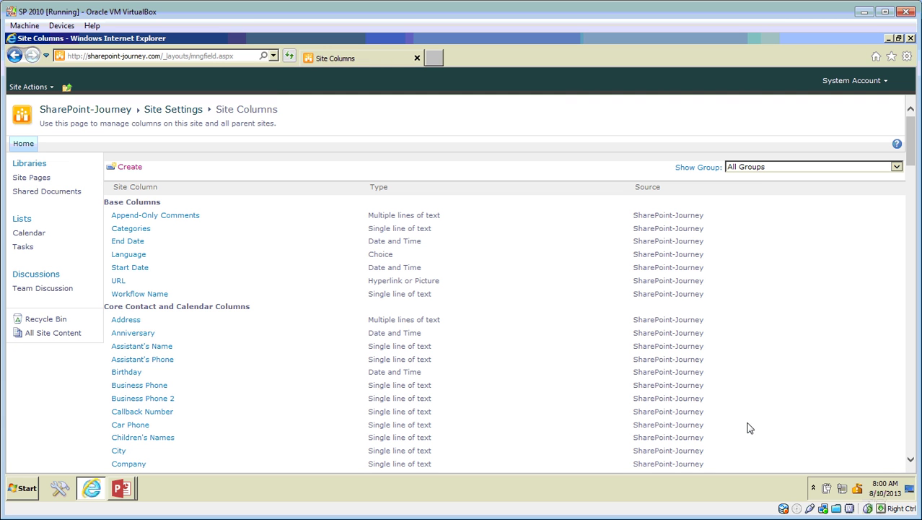
pyautogui.click(755, 169)
pyautogui.click(750, 257)
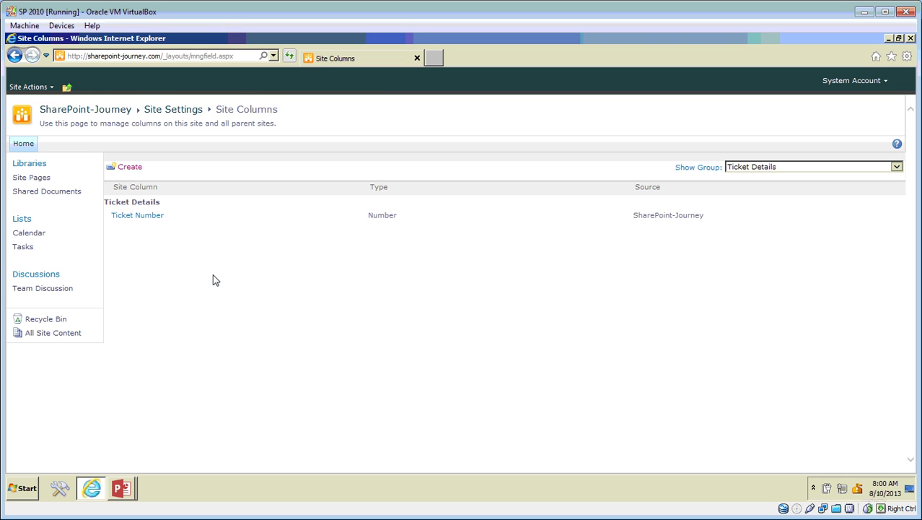
# Create a required site column named Ticket Description for multiple lines of text in the existing Ticket Details group.
pyautogui.click(137, 168)
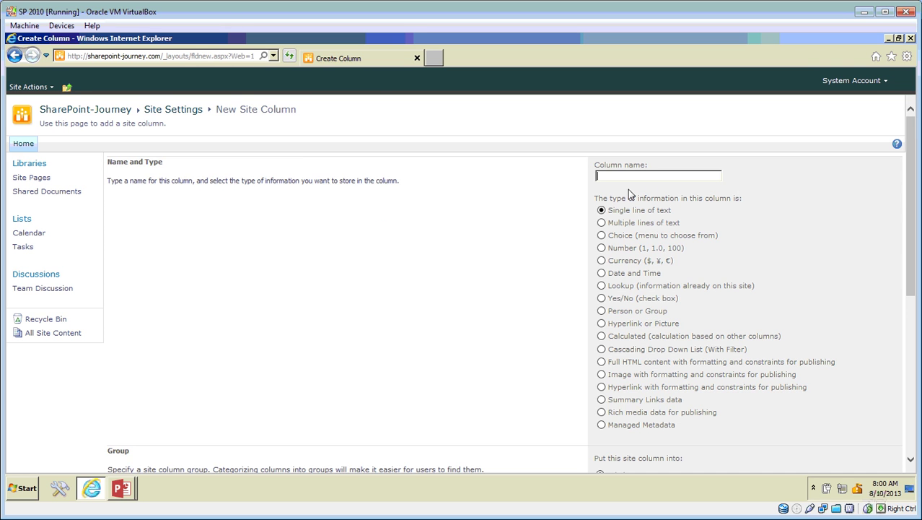
pyautogui.write('Ticket Description')
pyautogui.click(602, 224)
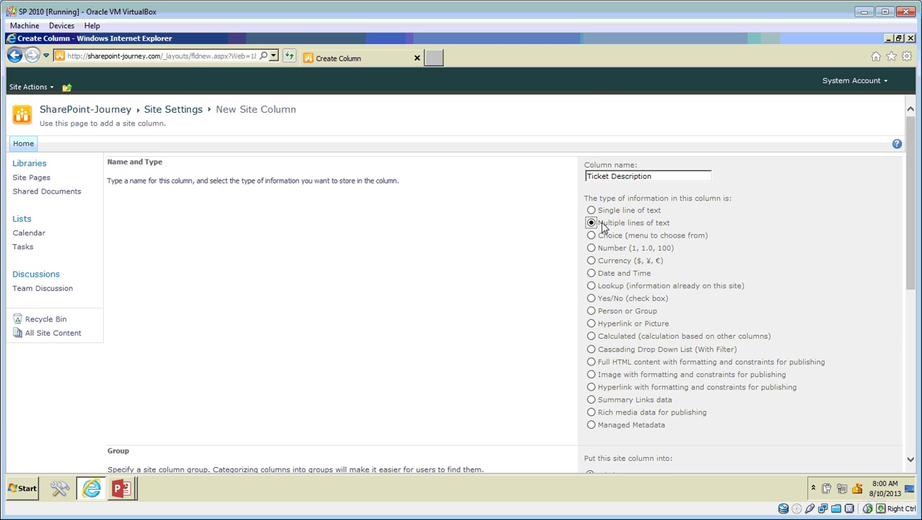
pyautogui.moveTo(909, 242); pyautogui.dragTo(919, 321)
pyautogui.click(649, 321)
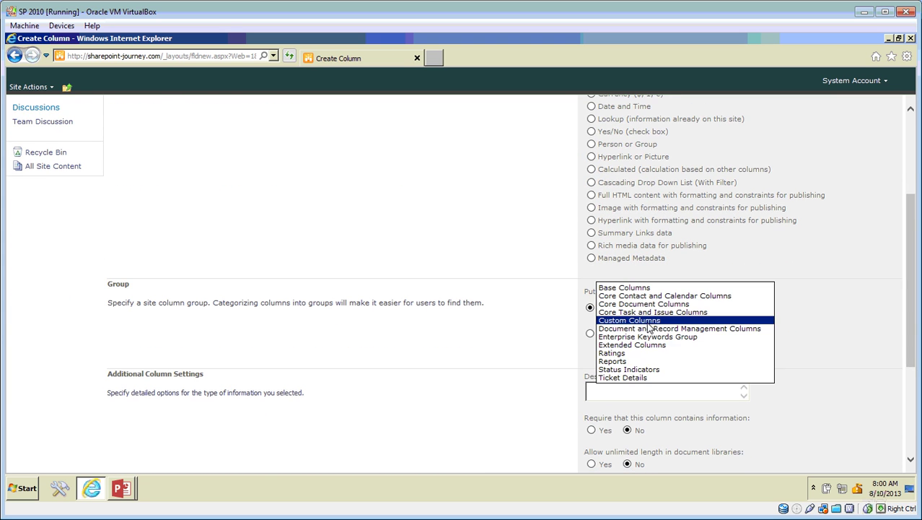
pyautogui.click(627, 378)
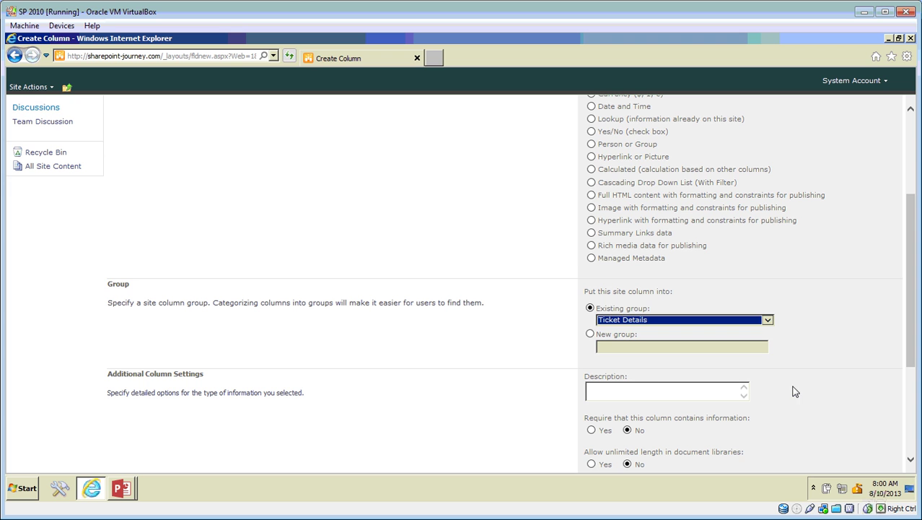
pyautogui.moveTo(914, 363); pyautogui.dragTo(913, 431)
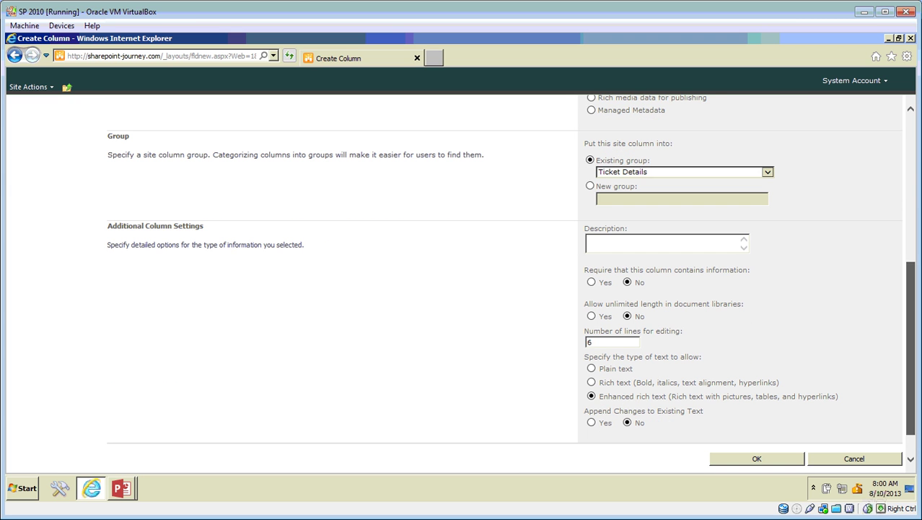
pyautogui.click(592, 282)
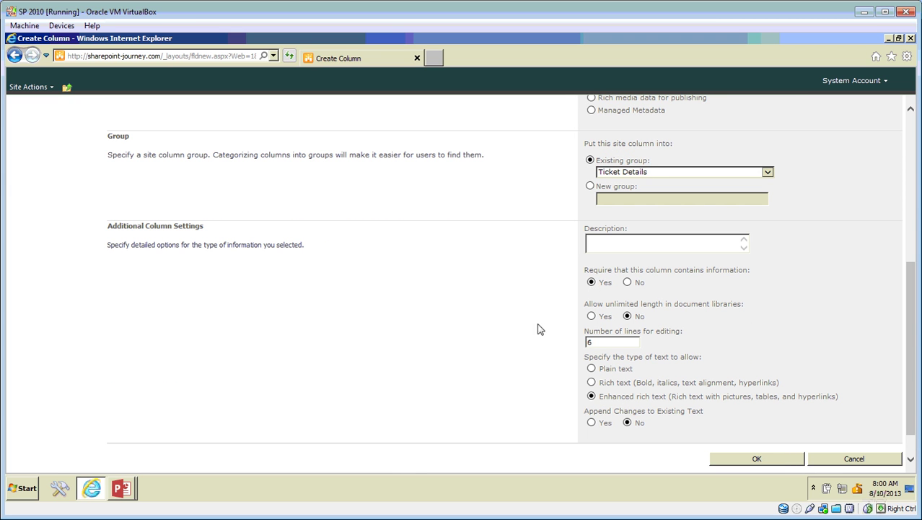
pyautogui.click(746, 461)
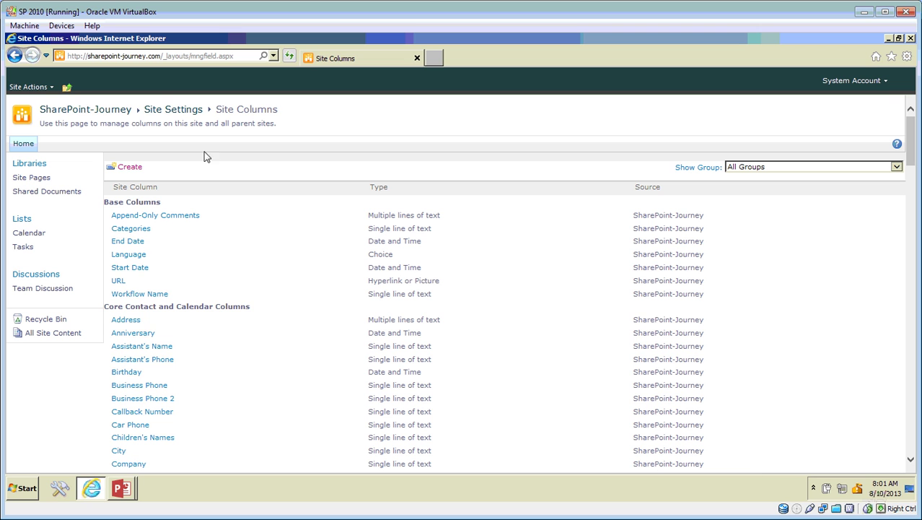
# Start a new Choice site column named Priority and assign it to the existing Ticket Details group.
pyautogui.click(122, 171)
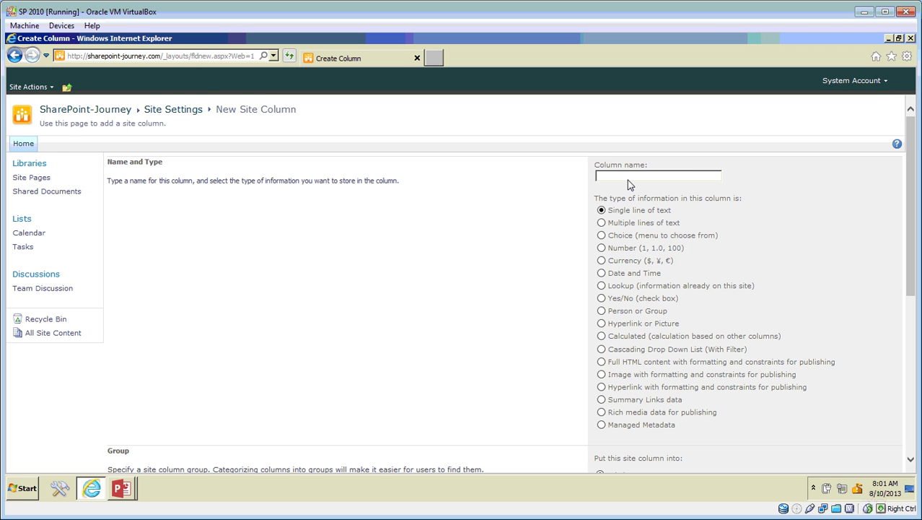
pyautogui.write('Priority')
pyautogui.click(601, 235)
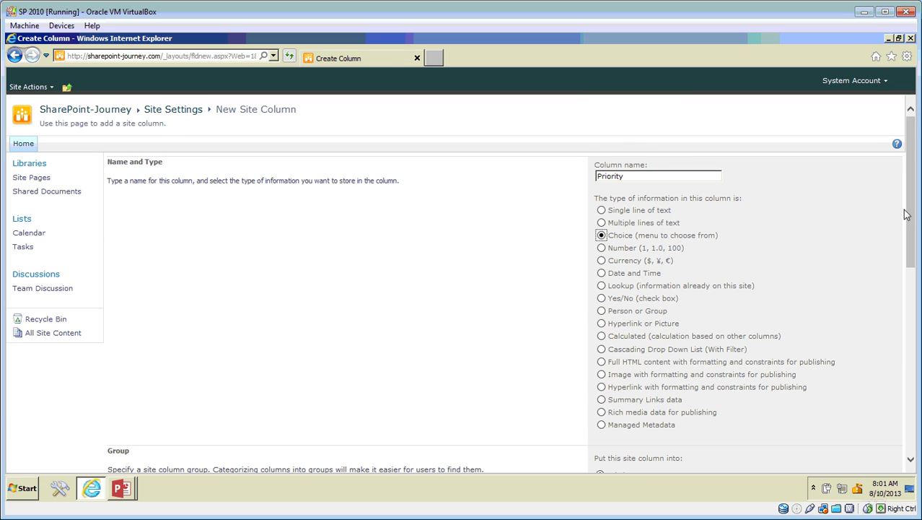
pyautogui.moveTo(911, 214); pyautogui.dragTo(911, 307)
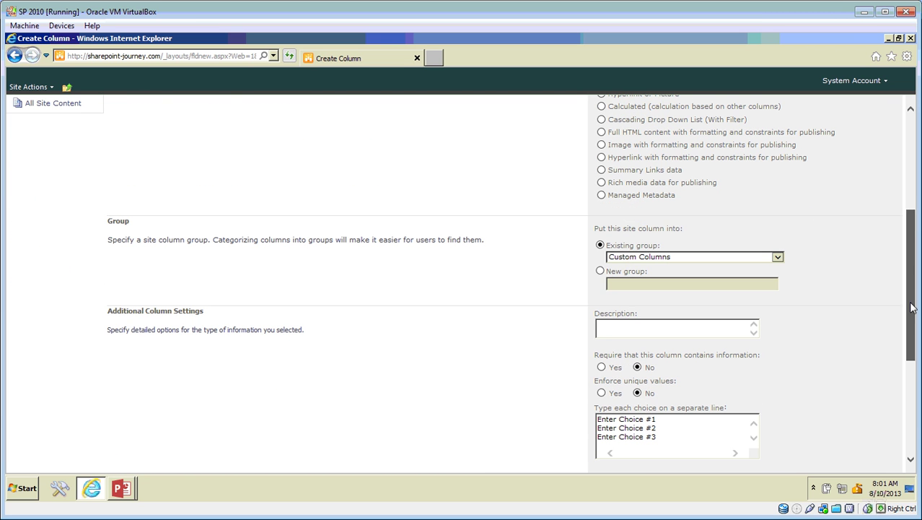
pyautogui.click(635, 257)
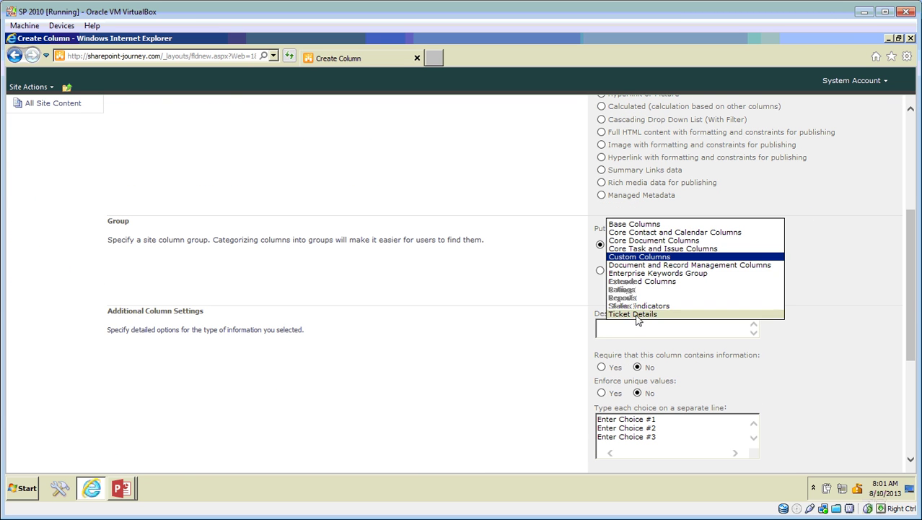
pyautogui.click(636, 318)
# Replace the placeholder choices with P1, P2, P3 and P4 on separate lines.
pyautogui.moveTo(690, 433); pyautogui.dragTo(596, 425)
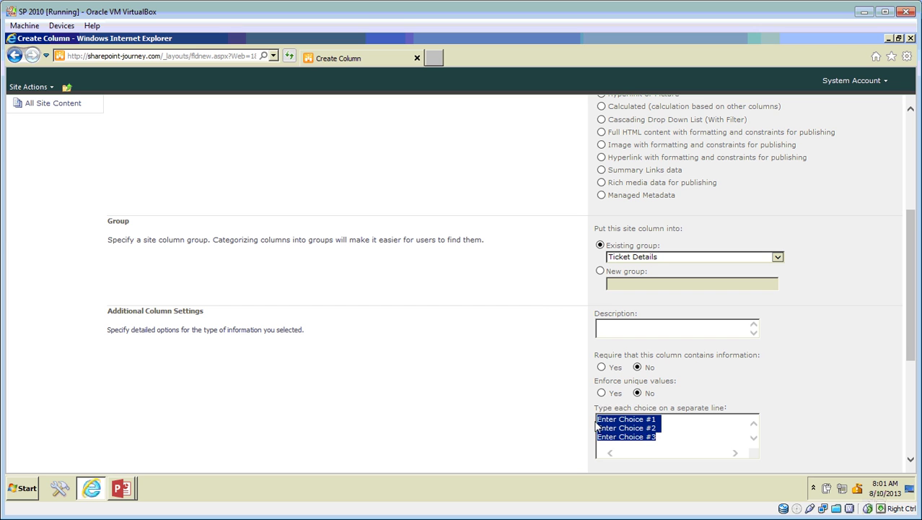
pyautogui.write('P1')
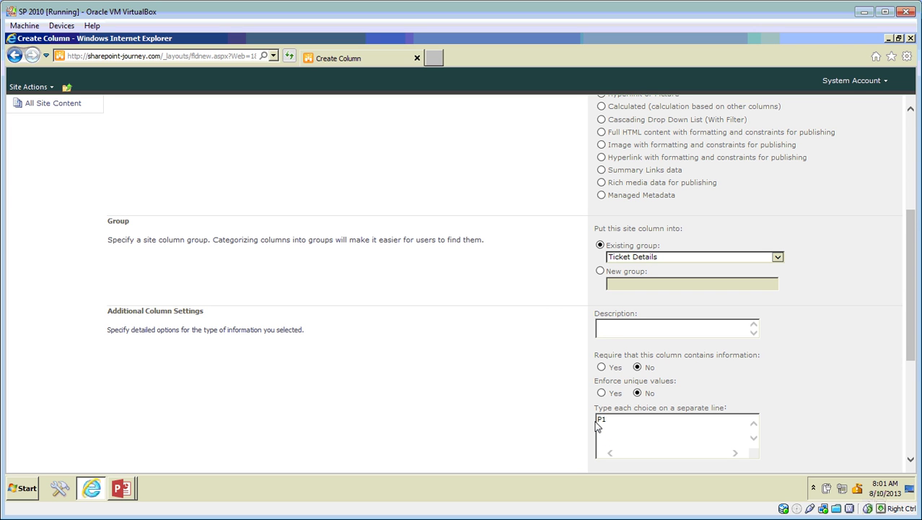
pyautogui.press('Return')
pyautogui.write('P2')
pyautogui.press('Return')
pyautogui.write('P3')
pyautogui.press('Return')
# Clear the choice column's default value and try to create the column under the name Priority.
pyautogui.moveTo(906, 362); pyautogui.dragTo(911, 441)
pyautogui.doubleClick(627, 398)
pyautogui.press('BackSpace')
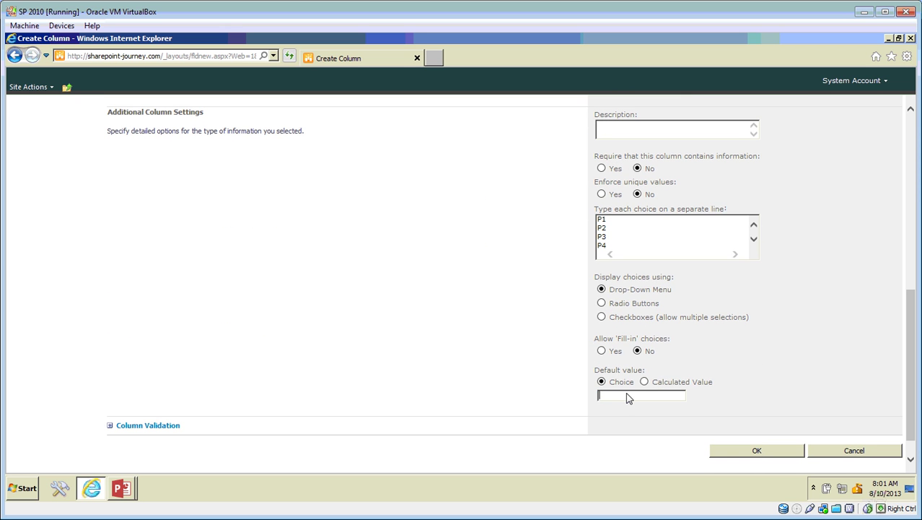
pyautogui.click(746, 451)
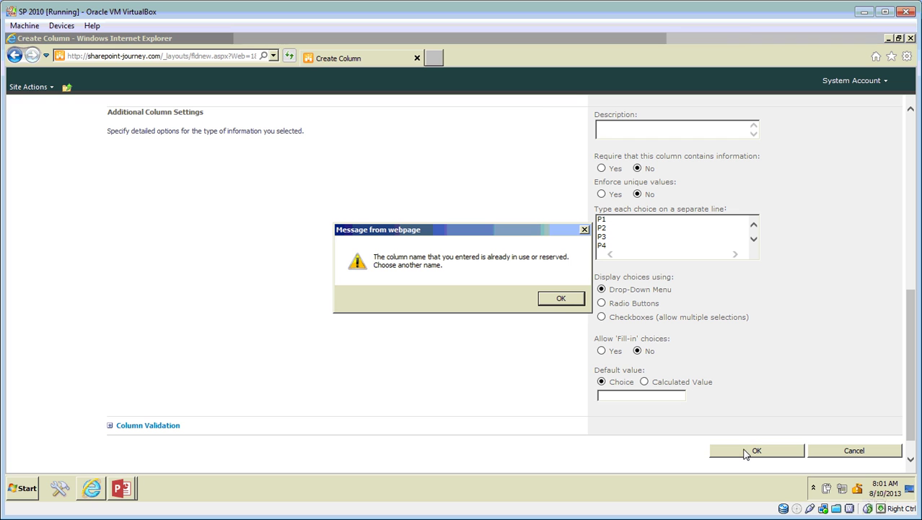
pyautogui.click(564, 300)
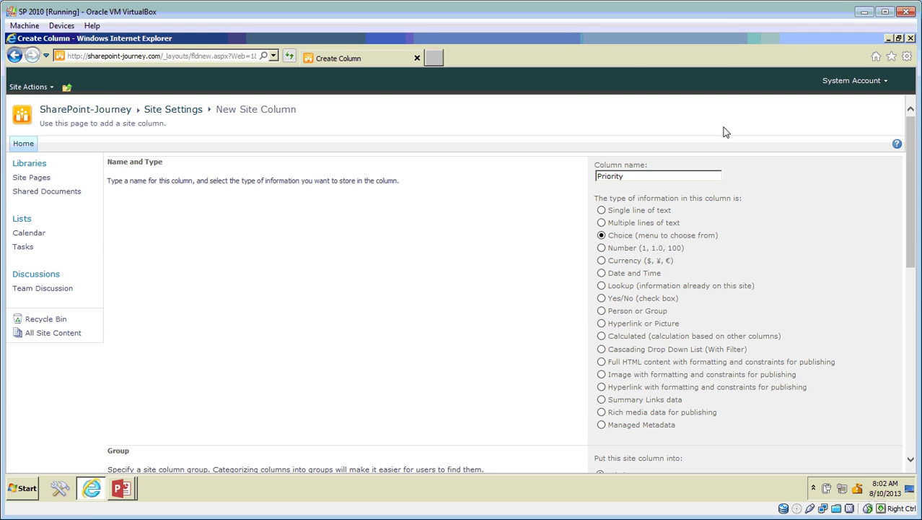
# Rename the new column Ticket Priority and create it.
pyautogui.click(600, 176)
pyautogui.write('Ticket')
pyautogui.moveTo(914, 237); pyautogui.dragTo(912, 263)
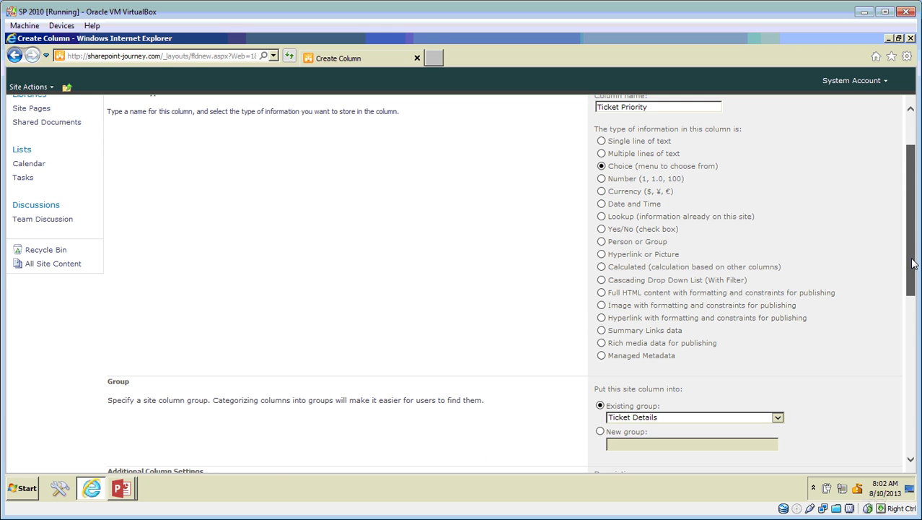
pyautogui.moveTo(912, 263); pyautogui.dragTo(915, 415)
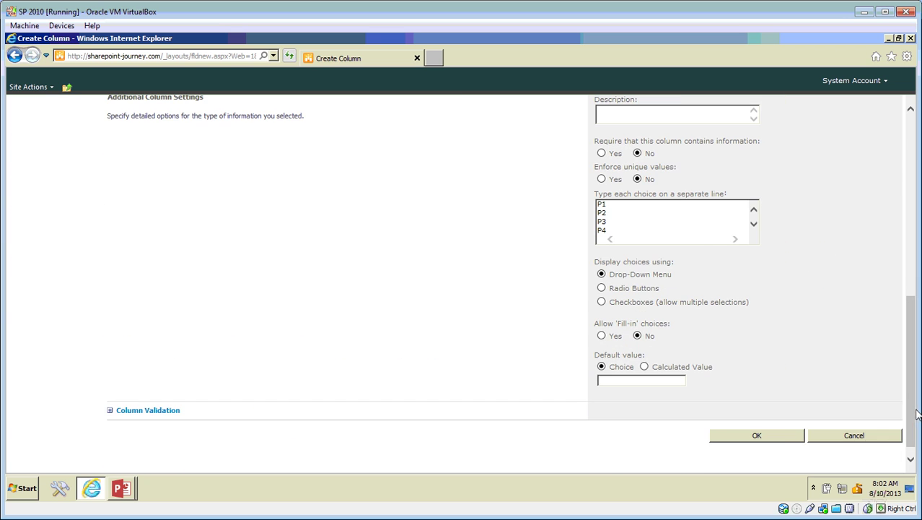
pyautogui.click(757, 436)
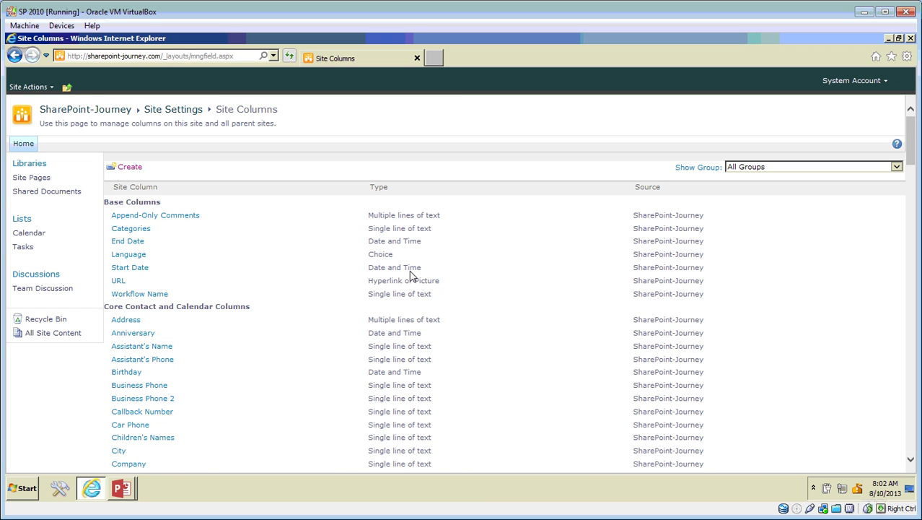
# Create a required Person or Group site column named Ticket Assigned to in the existing Ticket Details group.
pyautogui.click(129, 167)
pyautogui.click(633, 176)
pyautogui.write('Ticket Assigned to')
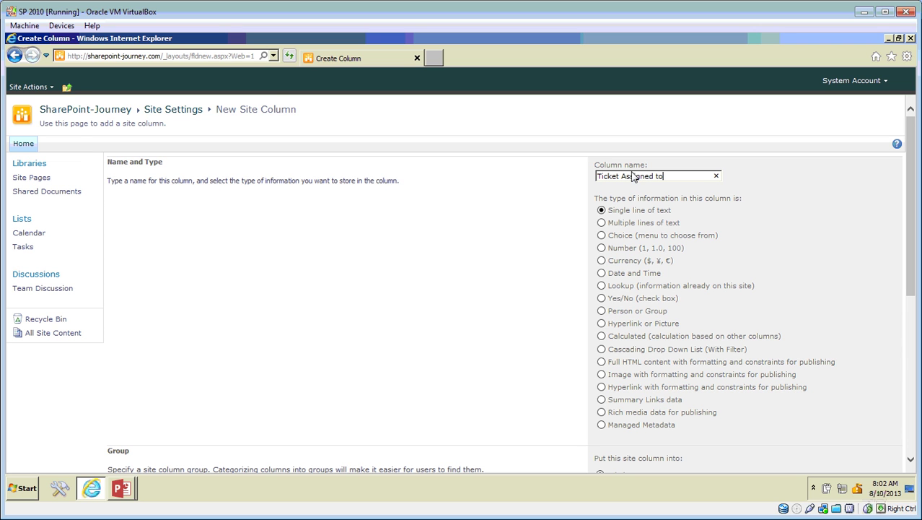
pyautogui.click(602, 311)
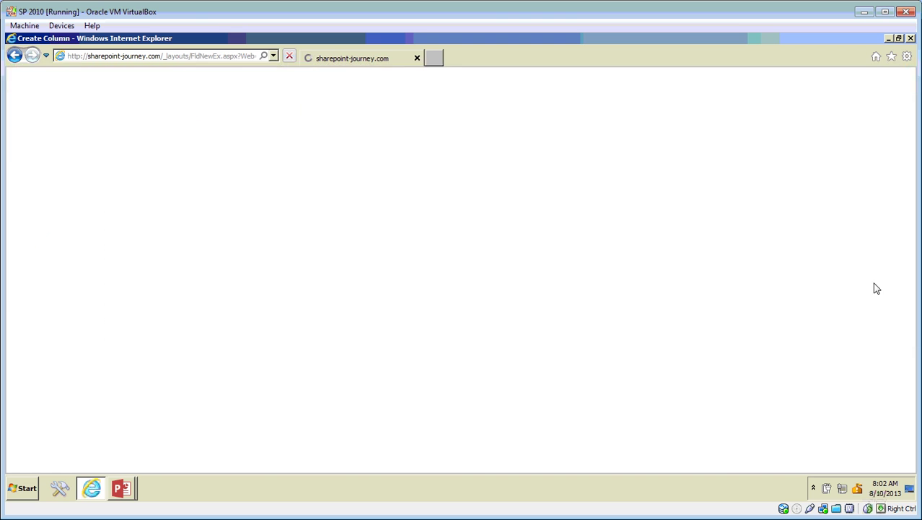
pyautogui.moveTo(914, 283); pyautogui.dragTo(909, 374)
pyautogui.click(739, 278)
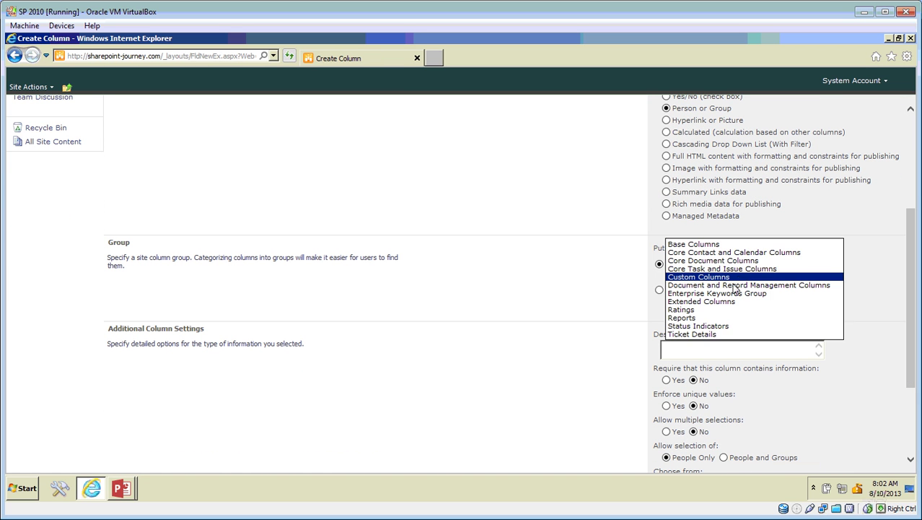
pyautogui.click(707, 335)
pyautogui.moveTo(914, 377); pyautogui.dragTo(913, 430)
pyautogui.click(667, 272)
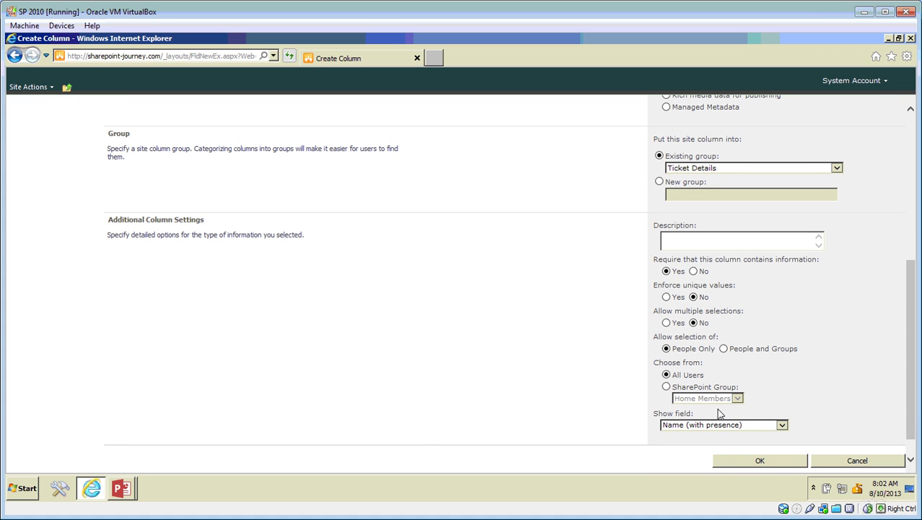
pyautogui.click(750, 462)
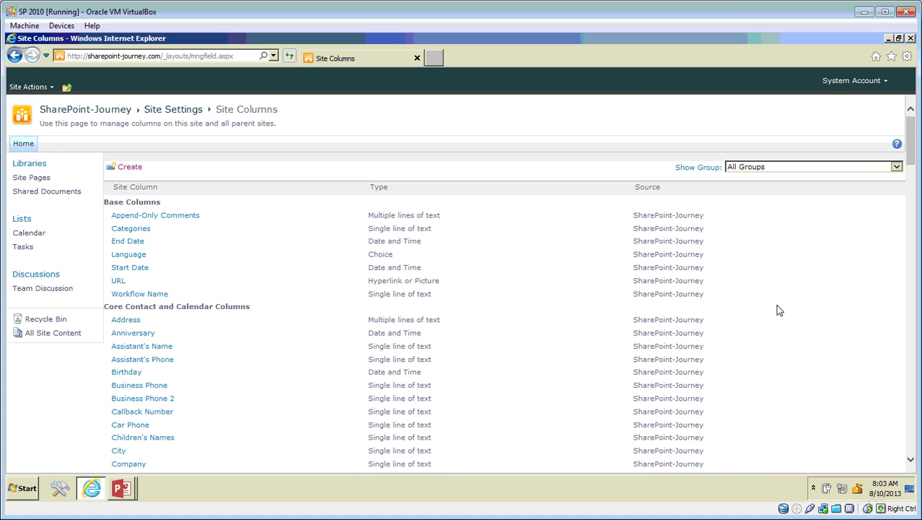
# Filter the site columns to the Ticket Details group and review the types of the created columns.
pyautogui.click(779, 171)
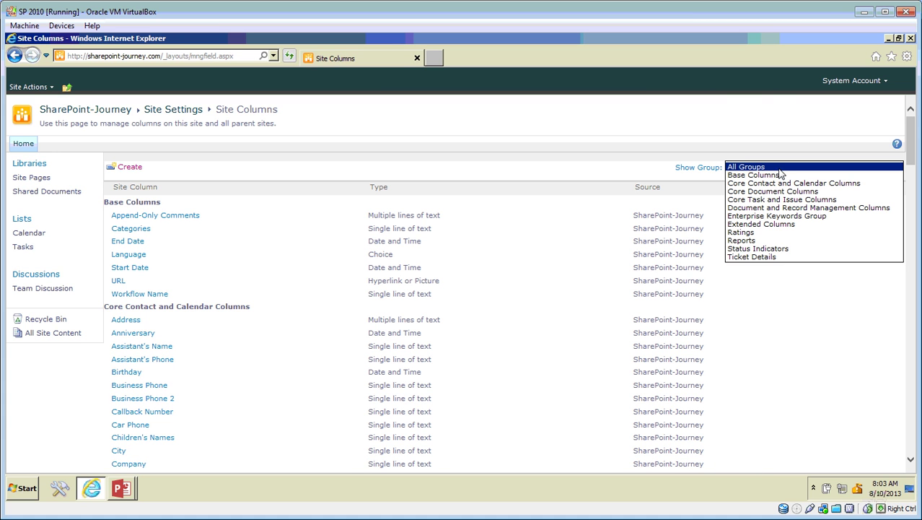
pyautogui.click(763, 256)
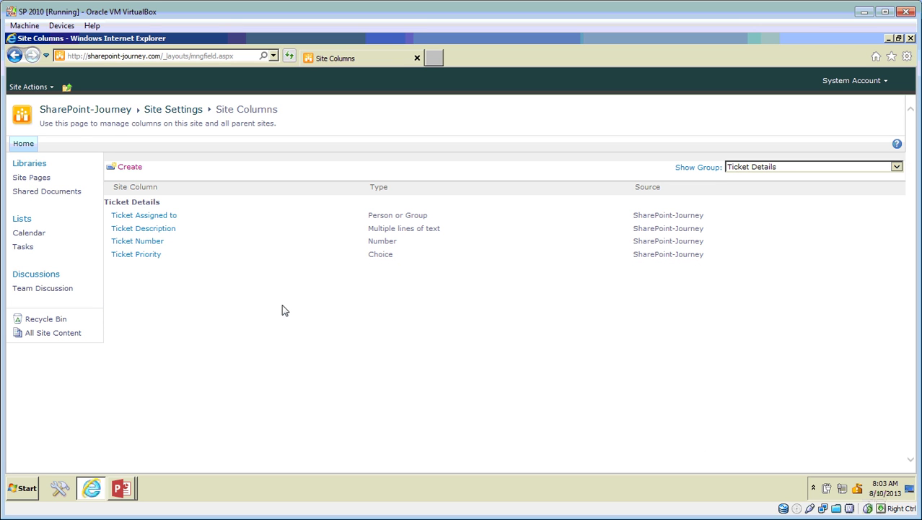
pyautogui.doubleClick(394, 220)
pyautogui.moveTo(393, 221); pyautogui.dragTo(371, 244)
# Start a new site content type from the site settings with the name and description Ticket Details CT.
pyautogui.click(29, 87)
pyautogui.click(75, 350)
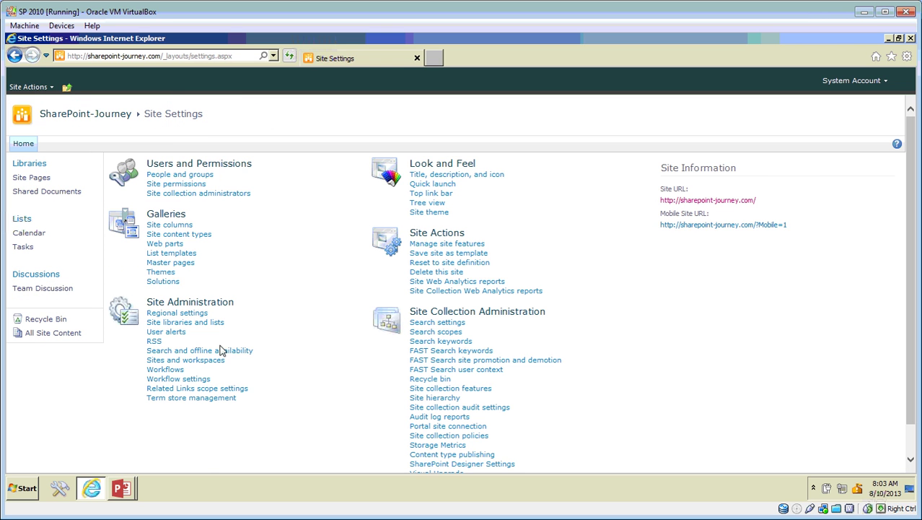
pyautogui.click(191, 238)
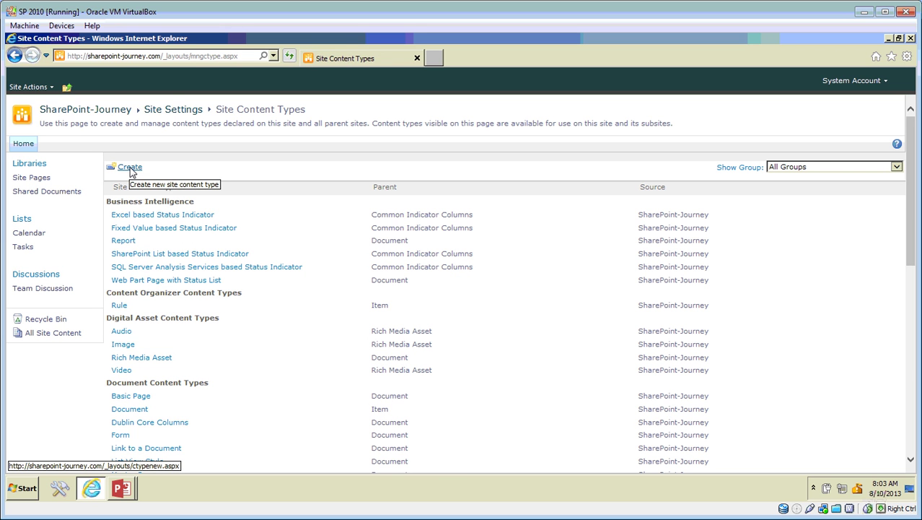
pyautogui.click(130, 167)
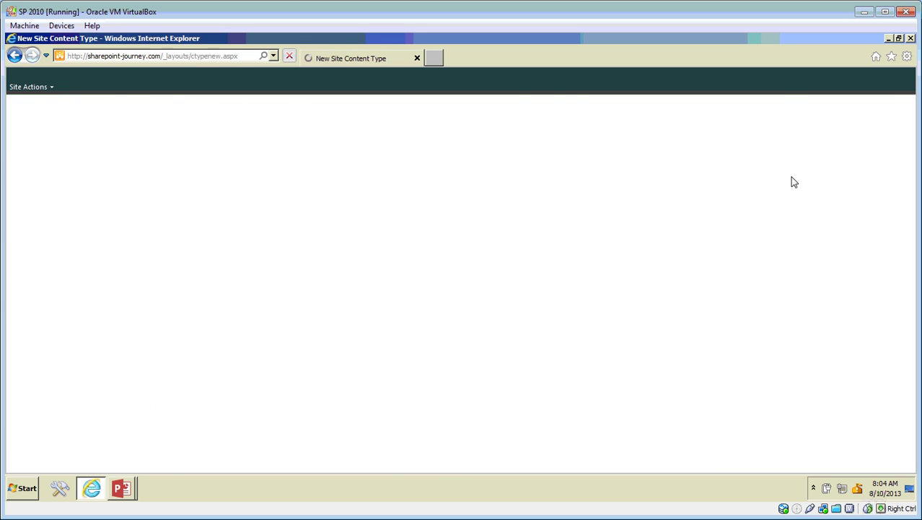
pyautogui.click(746, 177)
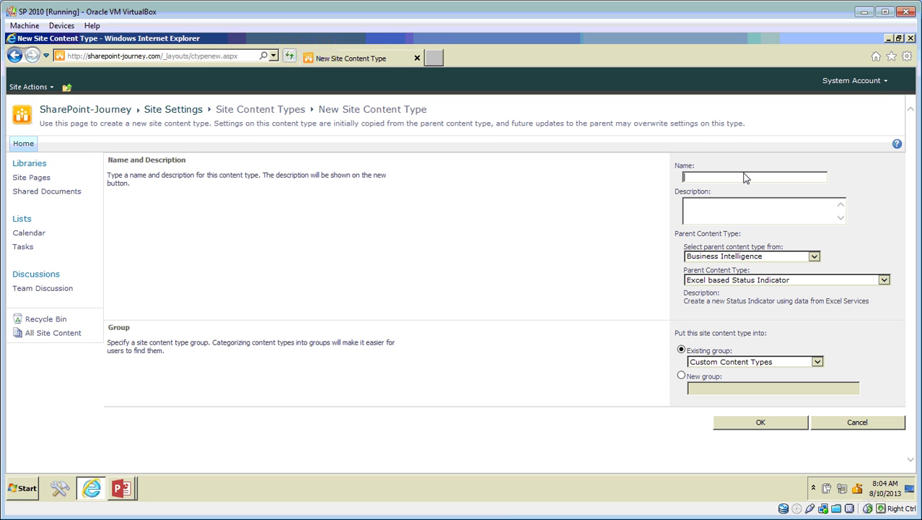
pyautogui.write('Tic')
pyautogui.write('ket Details CT')
pyautogui.tripleClick(745, 178)
pyautogui.hotkey('ctrl', 'c')
pyautogui.click(737, 210)
pyautogui.hotkey('ctrl', 'v')
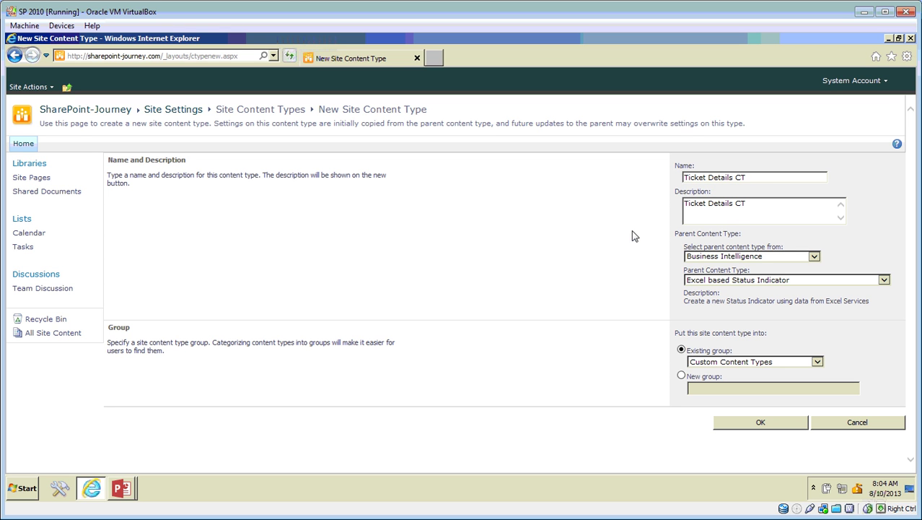
# Set the new content type's parent to Item from List Content Types.
pyautogui.click(705, 259)
pyautogui.click(708, 258)
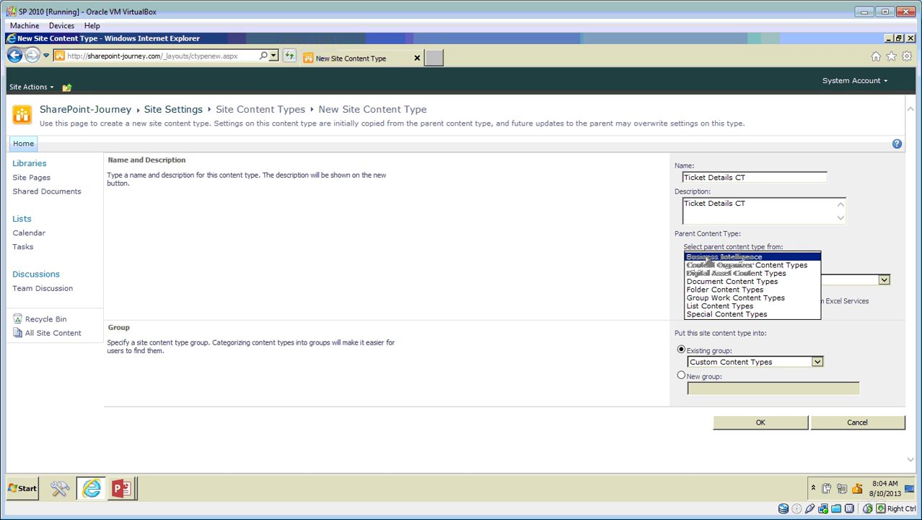
pyautogui.click(710, 305)
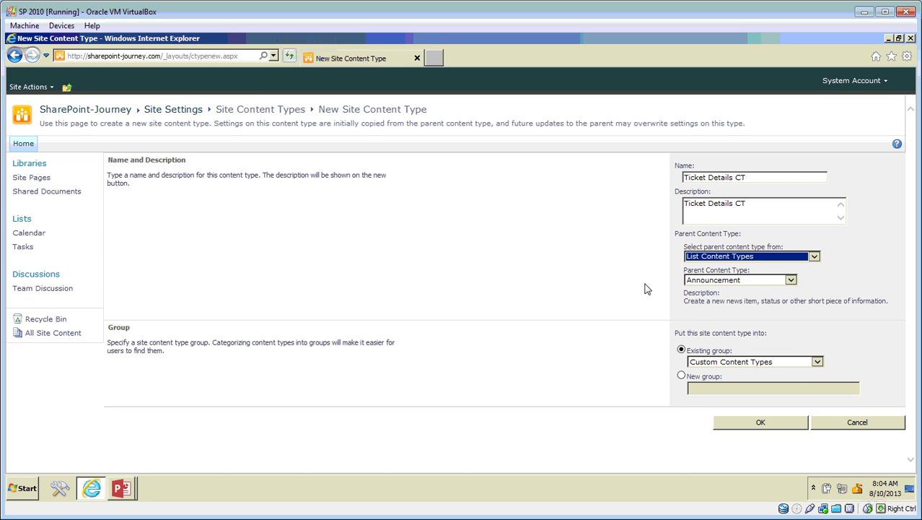
pyautogui.click(726, 281)
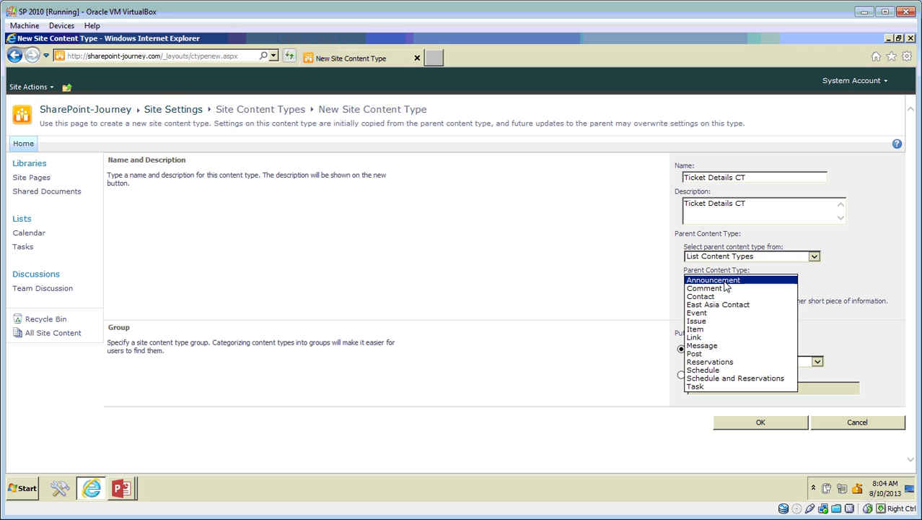
pyautogui.click(697, 329)
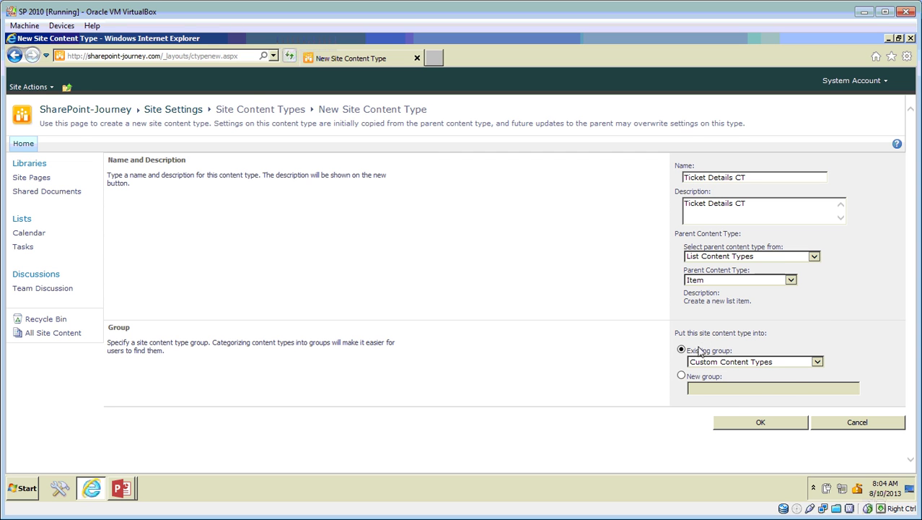
# Put the content type into a new group named Ticket Details and create it.
pyautogui.click(715, 362)
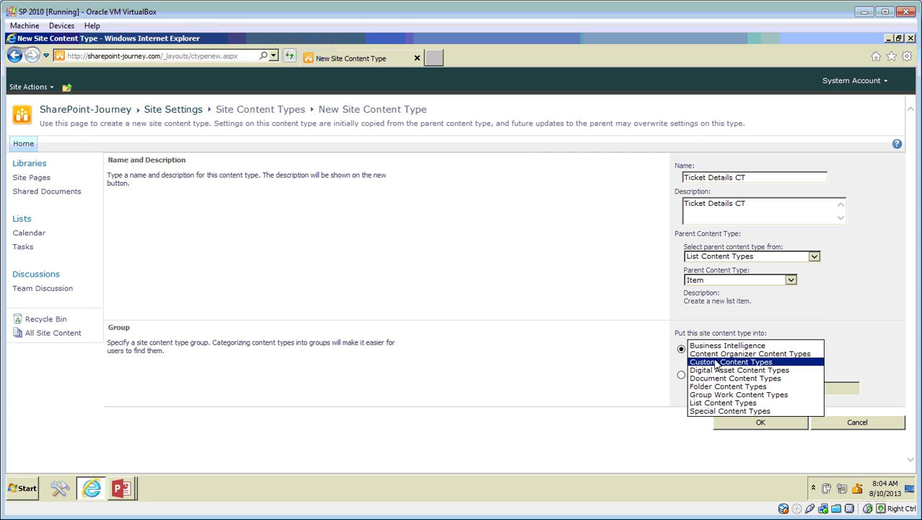
pyautogui.click(681, 374)
pyautogui.write('Ticket Det')
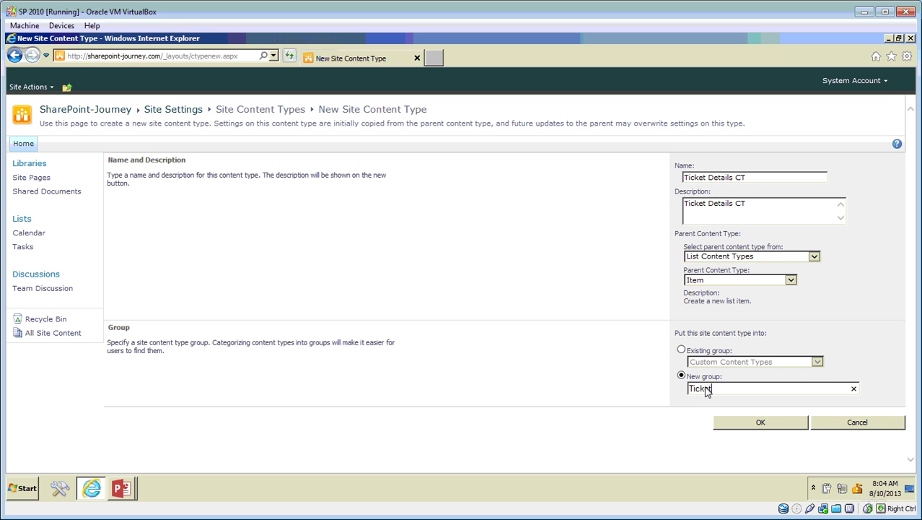
pyautogui.write('ails')
pyautogui.click(752, 428)
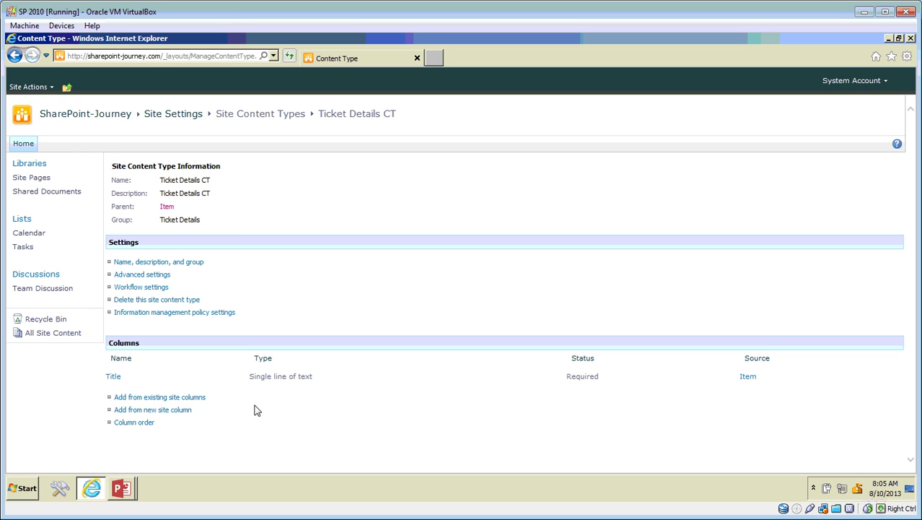
# Add the existing site columns Ticket Assigned to, Ticket Description, Ticket Number and Ticket Priority from the Ticket Details group to the content type.
pyautogui.click(183, 397)
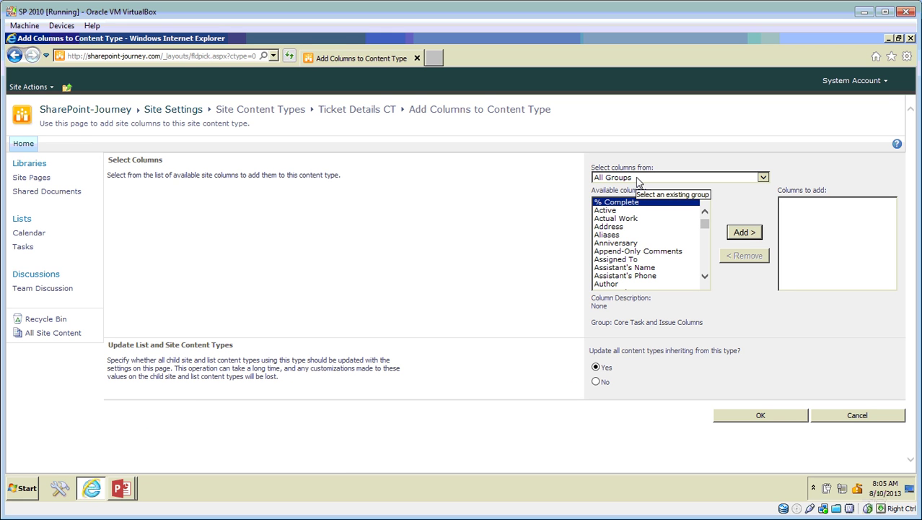
pyautogui.click(637, 180)
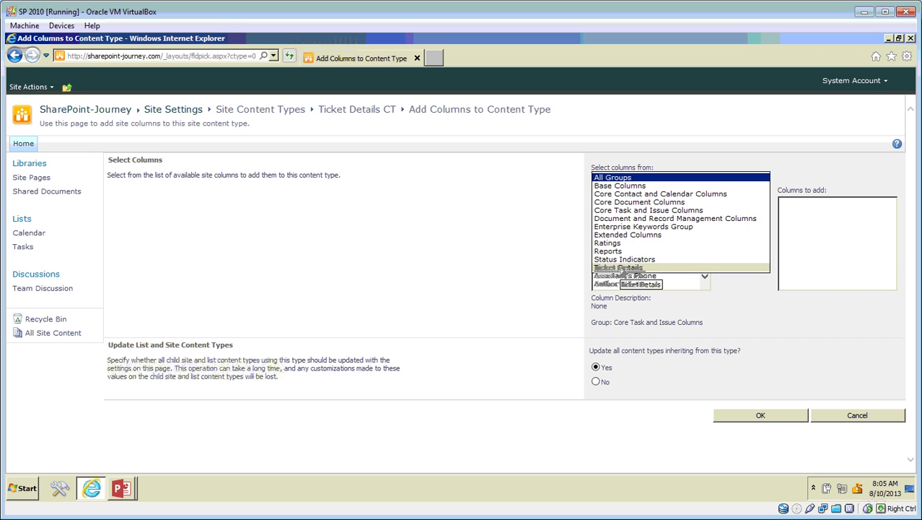
pyautogui.click(619, 268)
pyautogui.moveTo(618, 205); pyautogui.dragTo(618, 229)
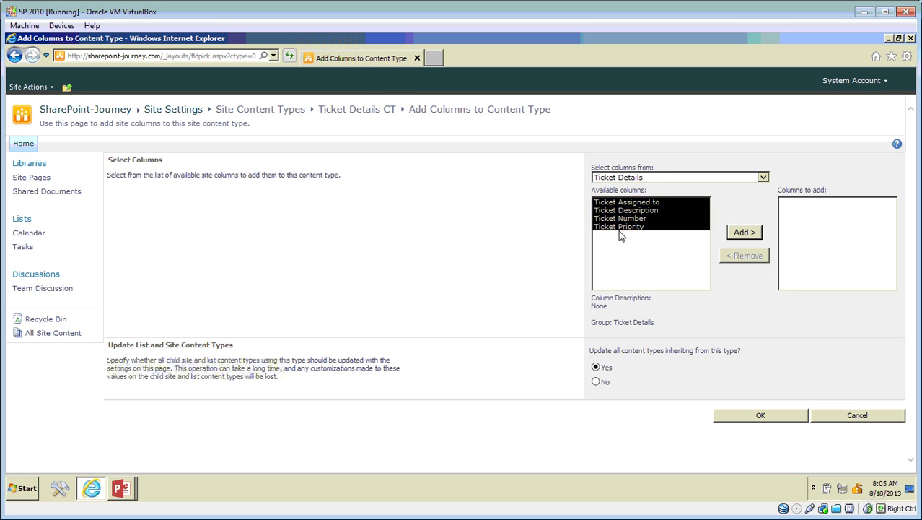
pyautogui.click(746, 234)
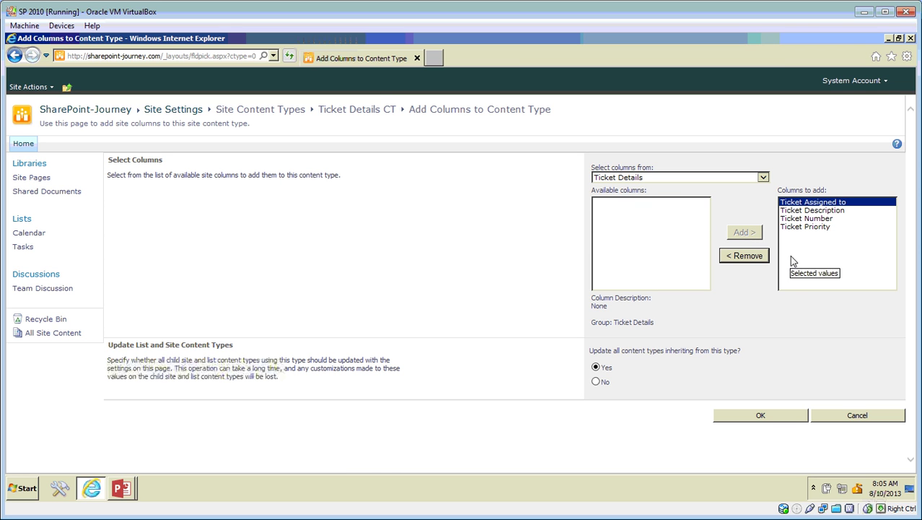
pyautogui.click(762, 416)
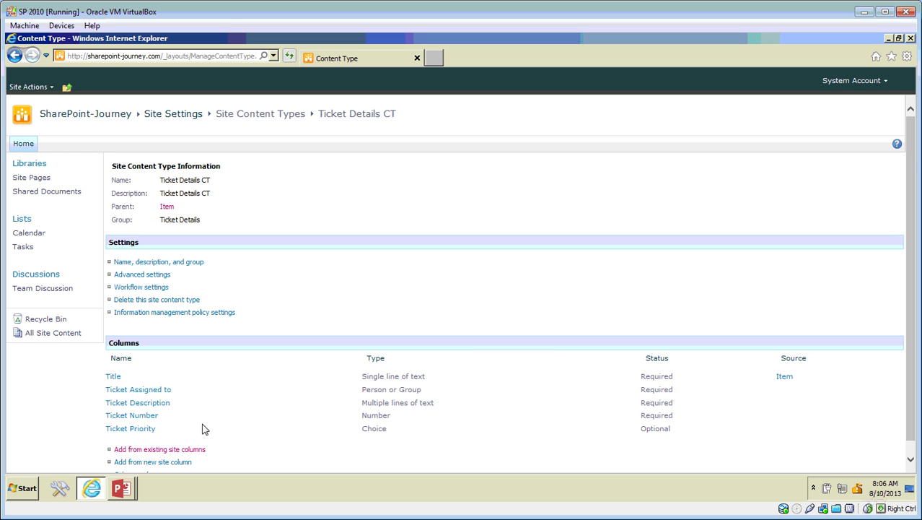
# Set the Title column of the Ticket Details CT content type to Hidden.
pyautogui.click(113, 378)
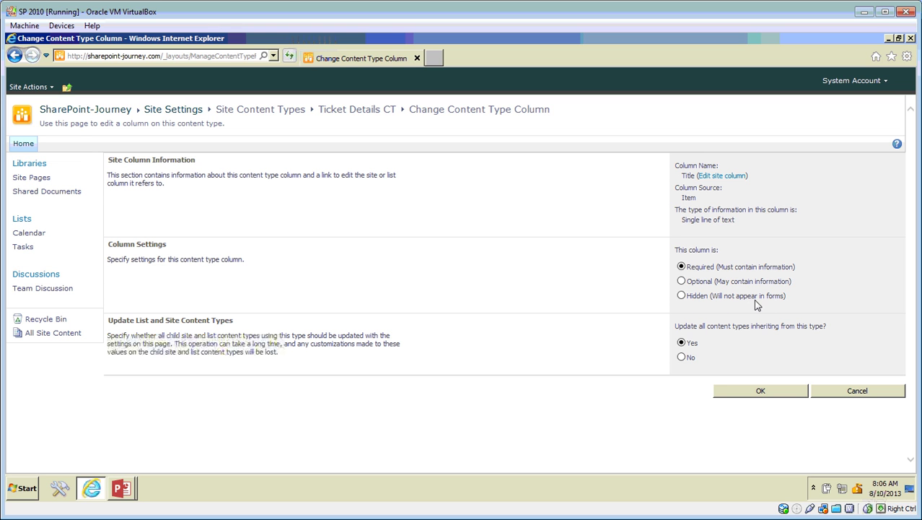
pyautogui.click(681, 296)
pyautogui.click(758, 394)
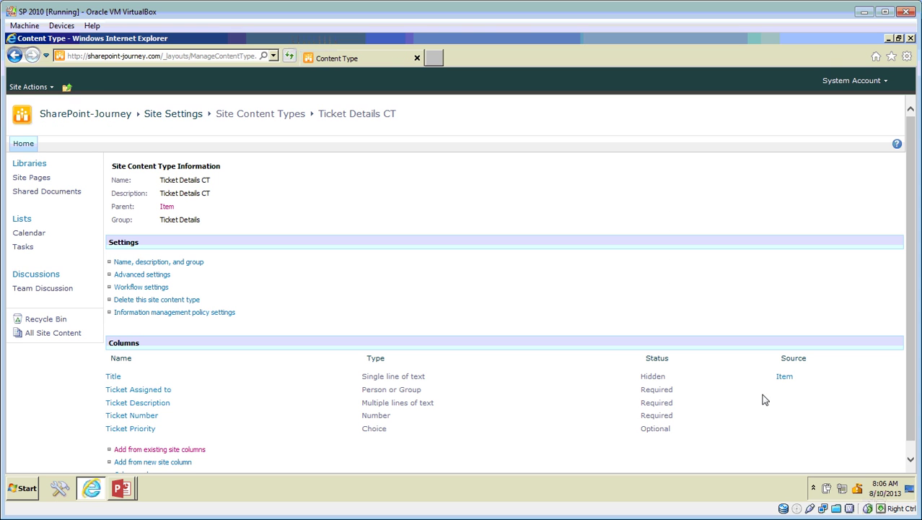
pyautogui.doubleClick(647, 378)
pyautogui.click(671, 380)
pyautogui.click(32, 150)
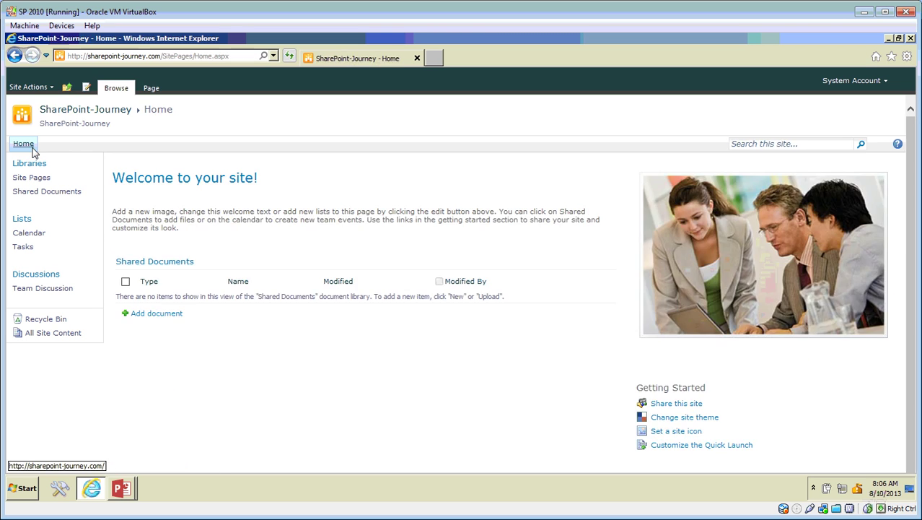
pyautogui.click(29, 88)
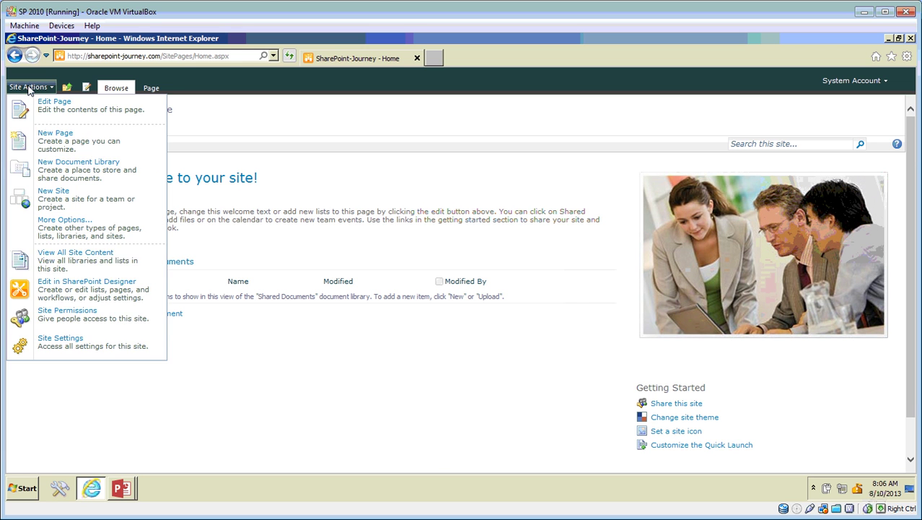
pyautogui.click(58, 339)
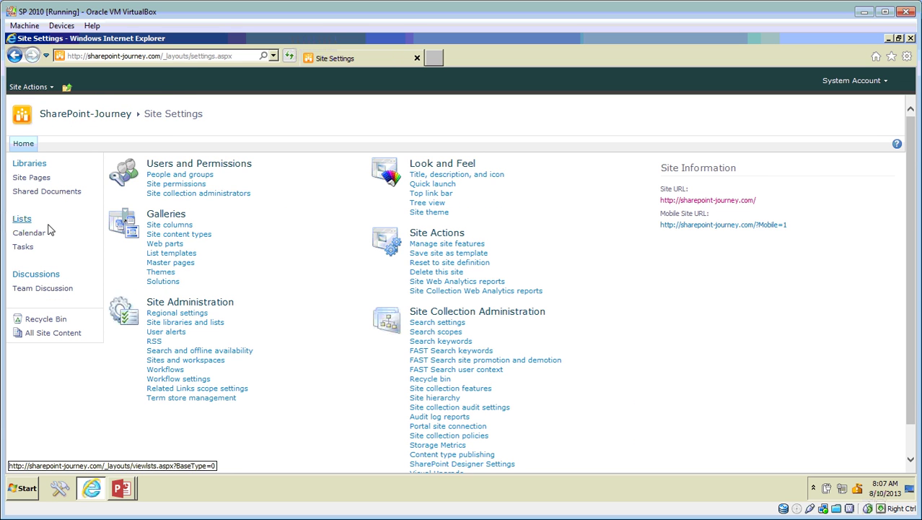
# Create a Custom List named Ticket Details from the page of all site content.
pyautogui.click(69, 333)
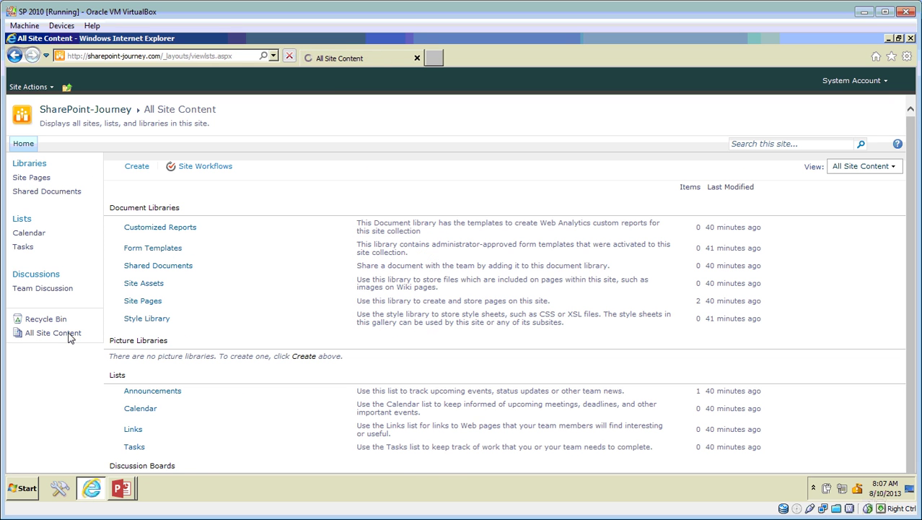
pyautogui.click(133, 170)
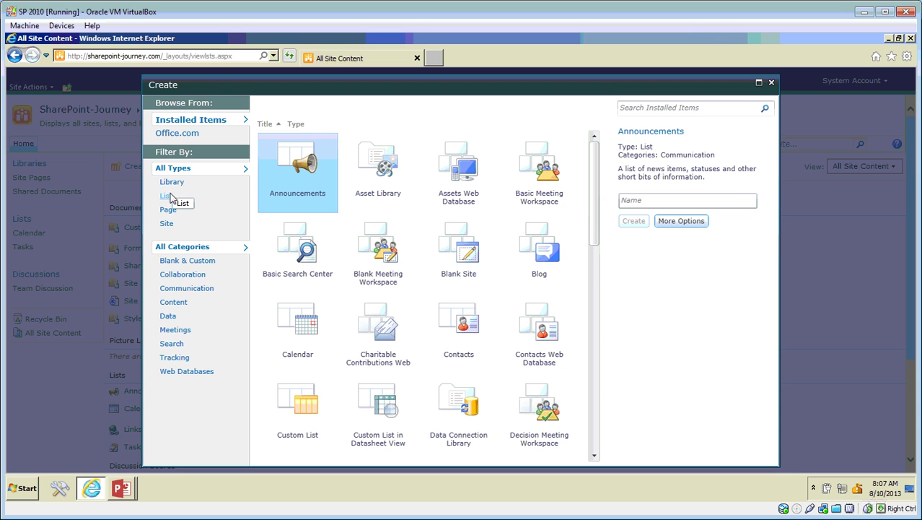
pyautogui.click(170, 197)
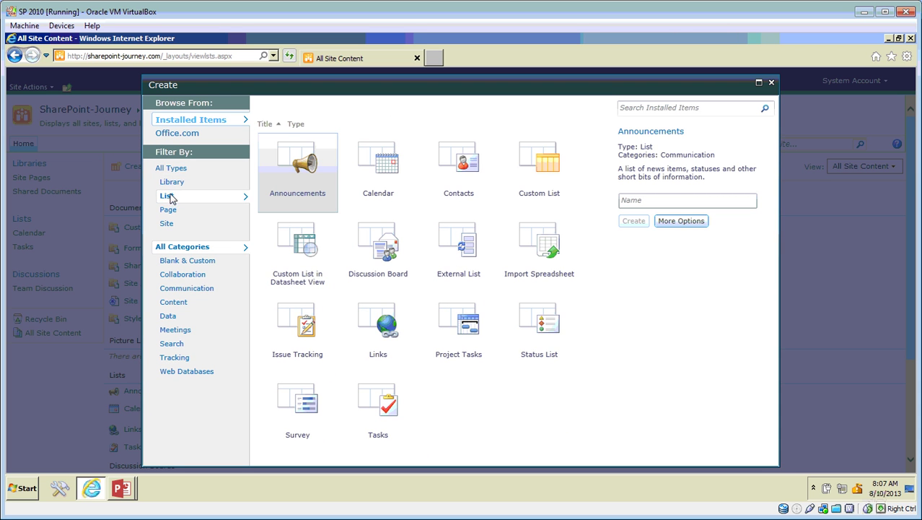
pyautogui.click(552, 170)
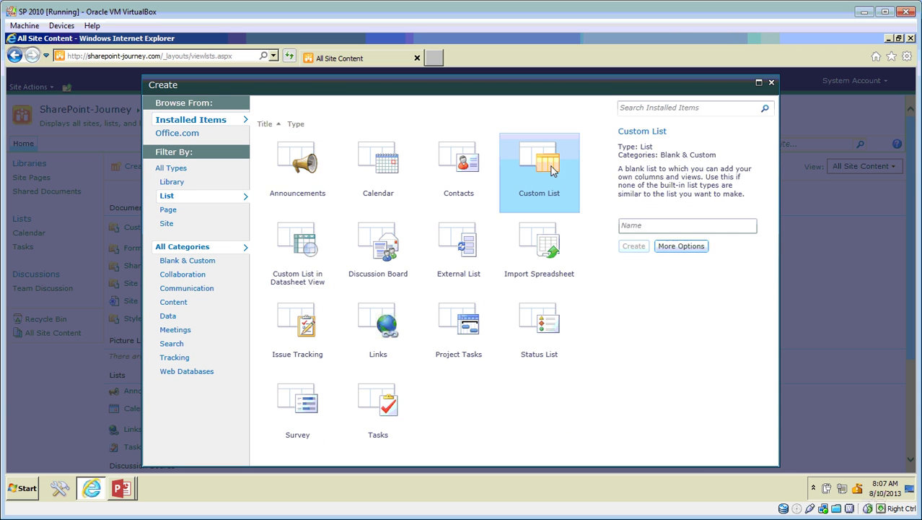
pyautogui.click(642, 228)
pyautogui.write('Ticket')
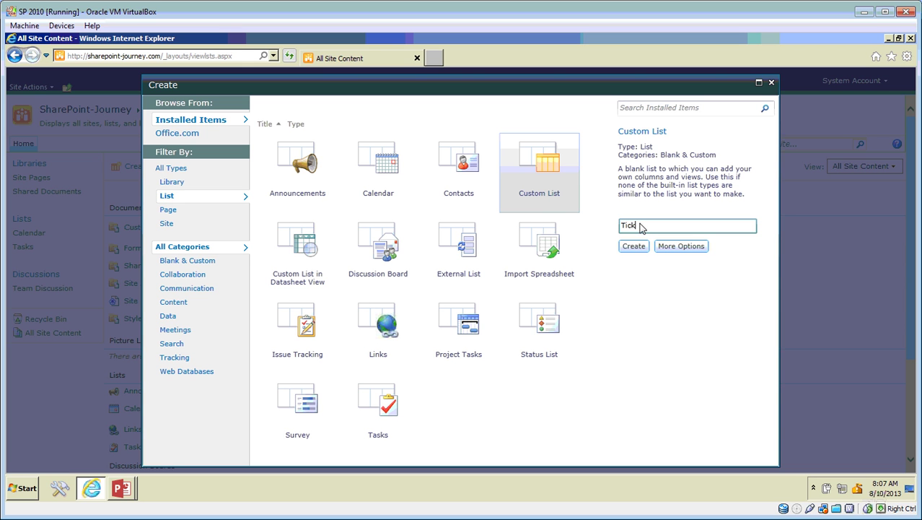
pyautogui.write(' Details')
pyautogui.click(637, 248)
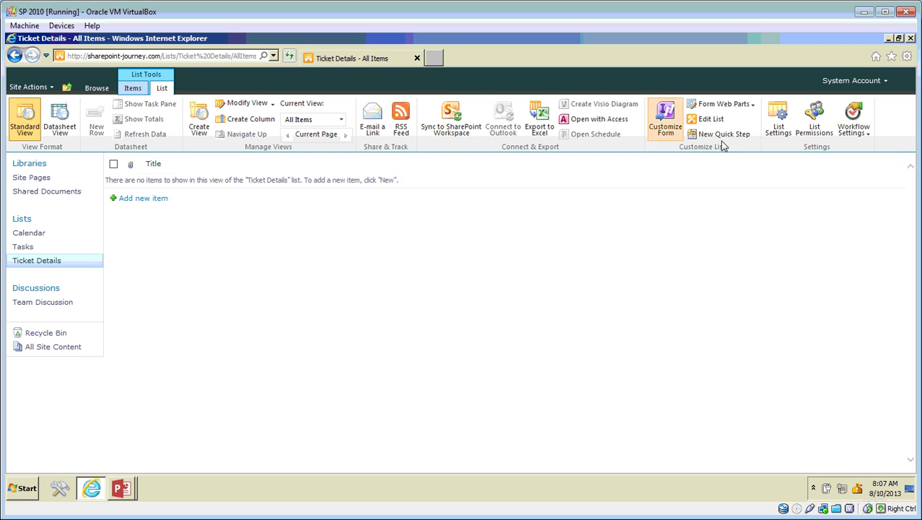
# Allow management of content types in the advanced settings of the Ticket Details list.
pyautogui.click(778, 136)
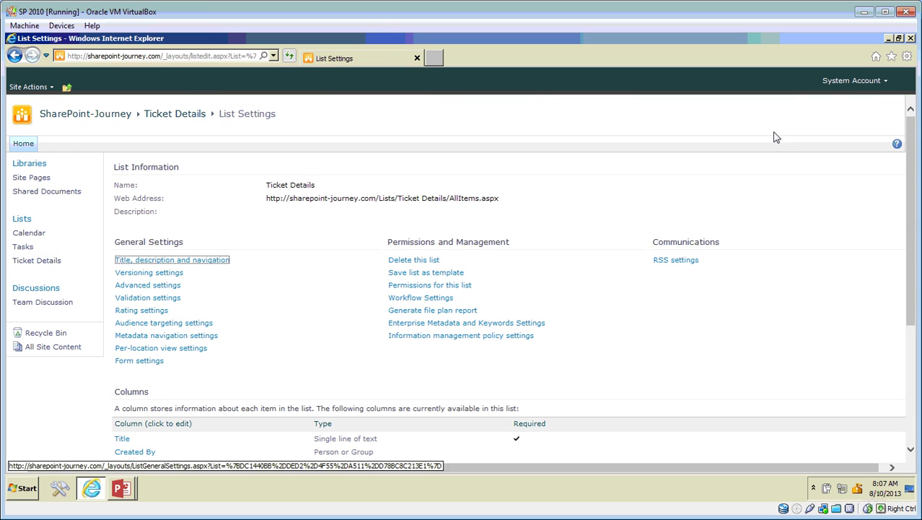
pyautogui.moveTo(913, 284); pyautogui.dragTo(915, 340)
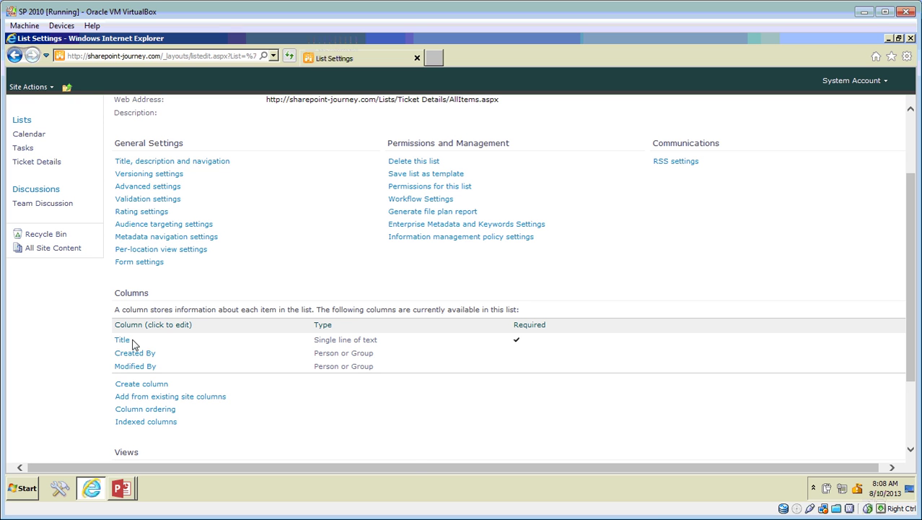
pyautogui.click(174, 189)
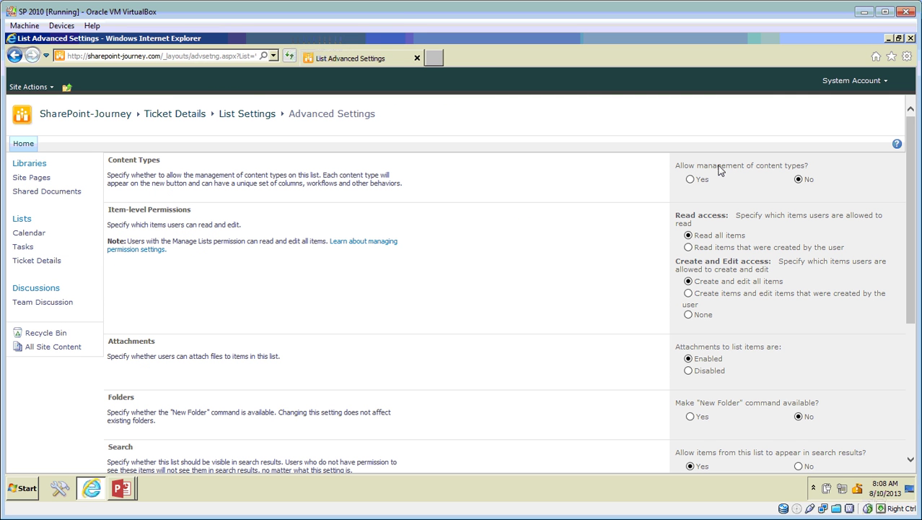
pyautogui.click(690, 180)
pyautogui.moveTo(910, 322); pyautogui.dragTo(907, 456)
pyautogui.click(759, 436)
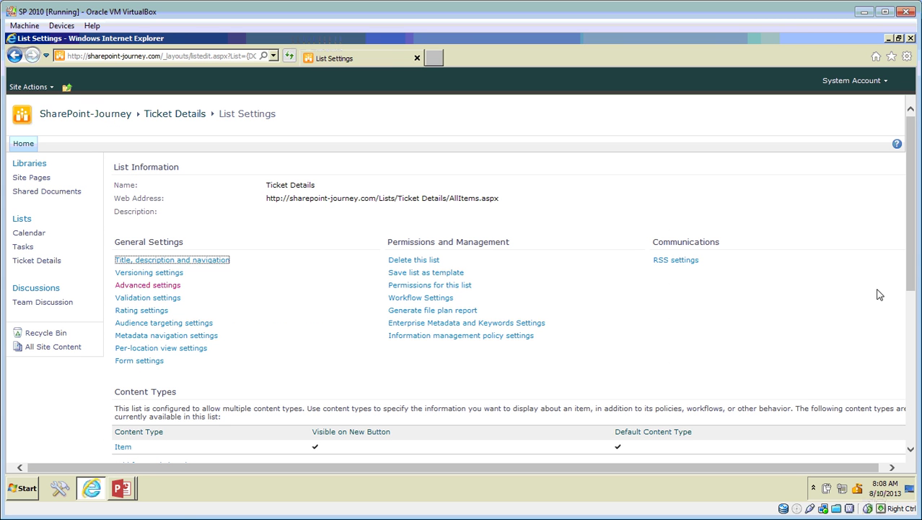
# Add the existing site content type Ticket Details CT from the Ticket Details group to the Ticket Details list.
pyautogui.moveTo(910, 259); pyautogui.dragTo(909, 366)
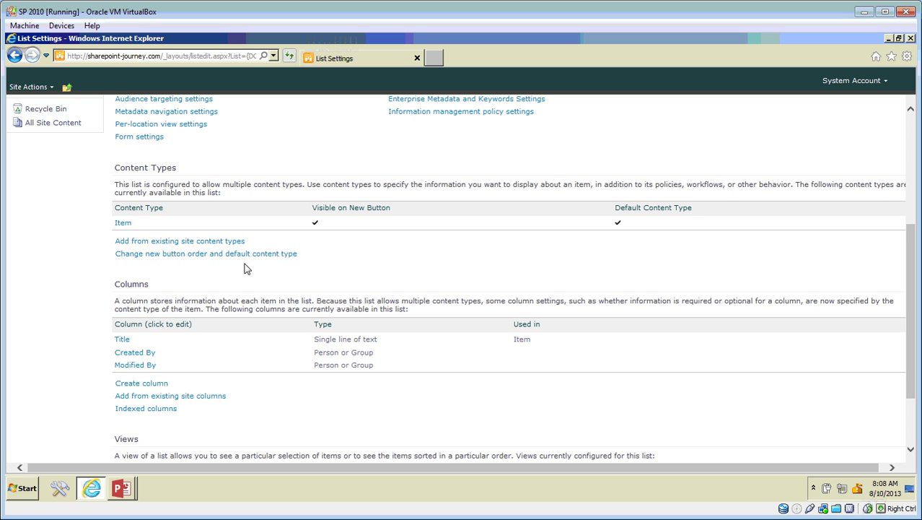
pyautogui.click(199, 245)
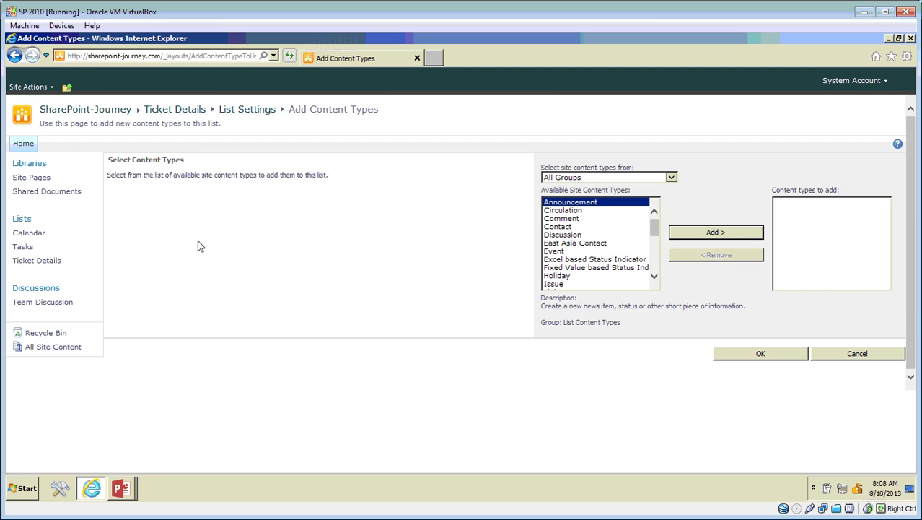
pyautogui.click(570, 181)
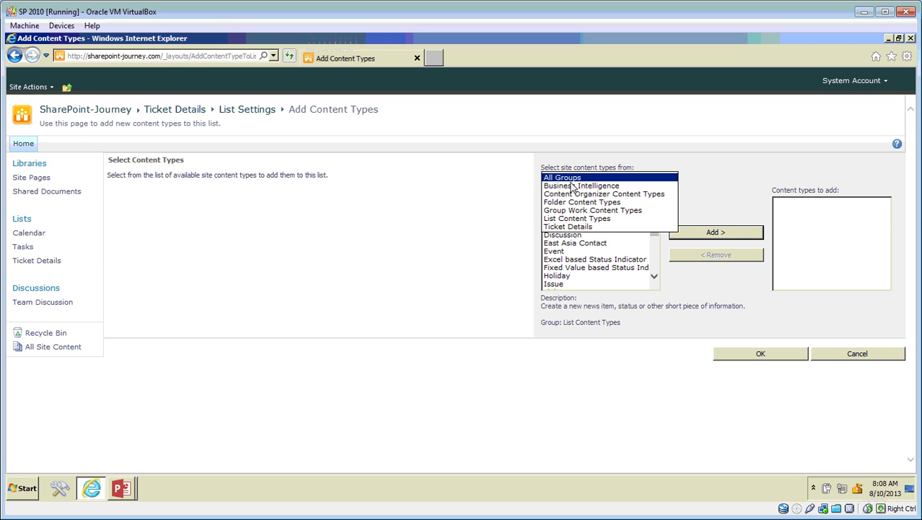
pyautogui.click(580, 227)
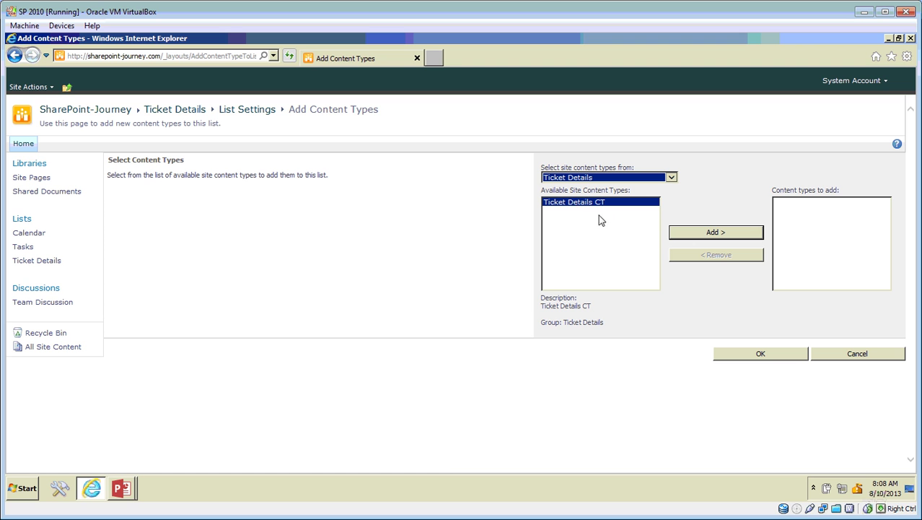
pyautogui.click(722, 232)
pyautogui.click(764, 356)
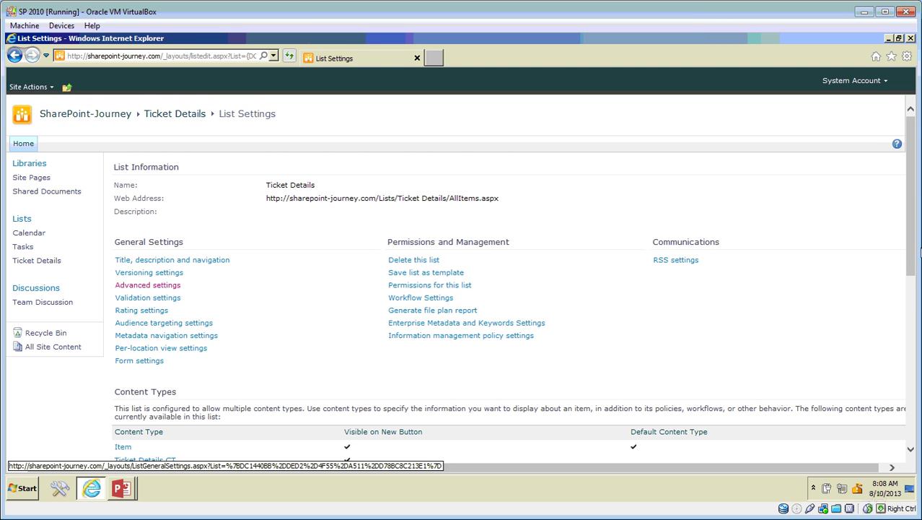
pyautogui.moveTo(912, 251); pyautogui.dragTo(913, 340)
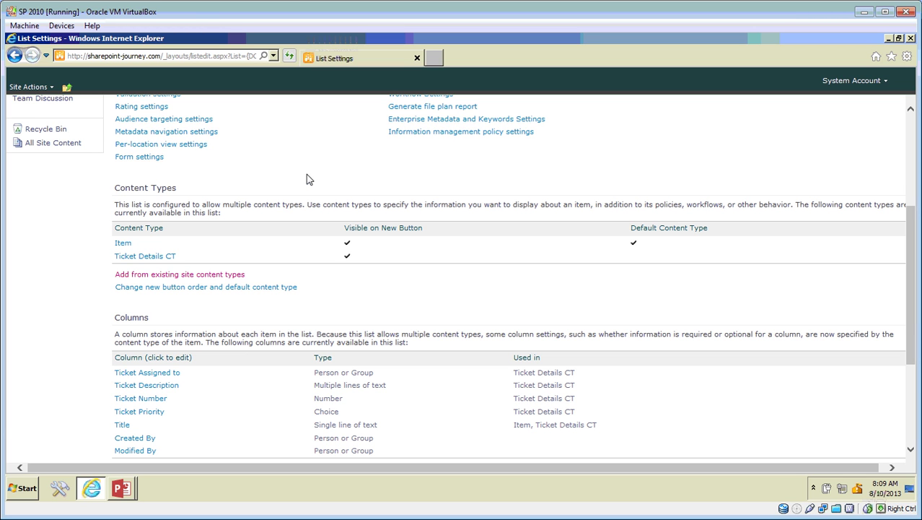
pyautogui.click(909, 176)
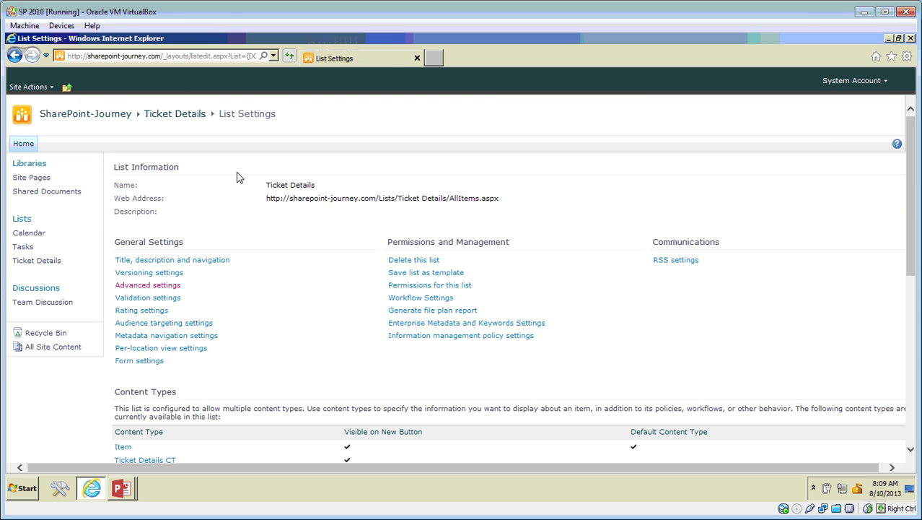
# Examine the blank new-item forms of the Item and Ticket Details CT content types in the Ticket Details list, saving neither.
pyautogui.click(35, 261)
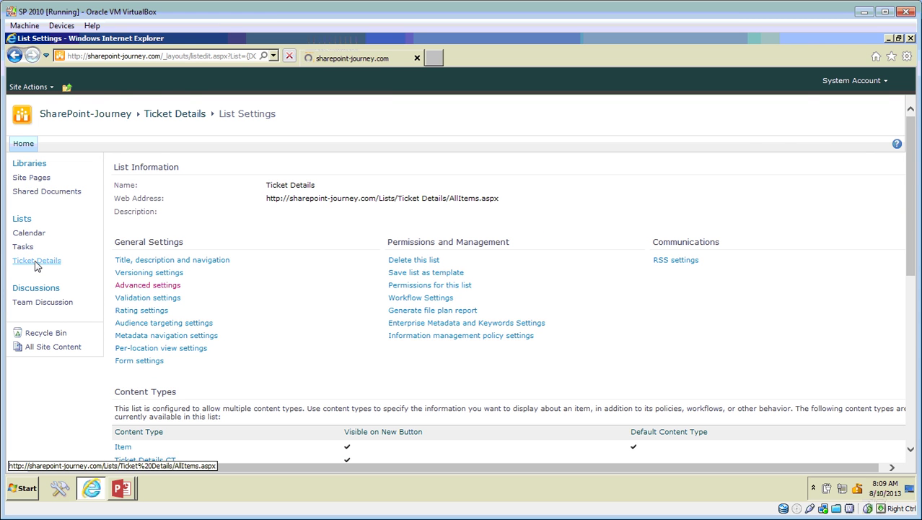
pyautogui.click(131, 89)
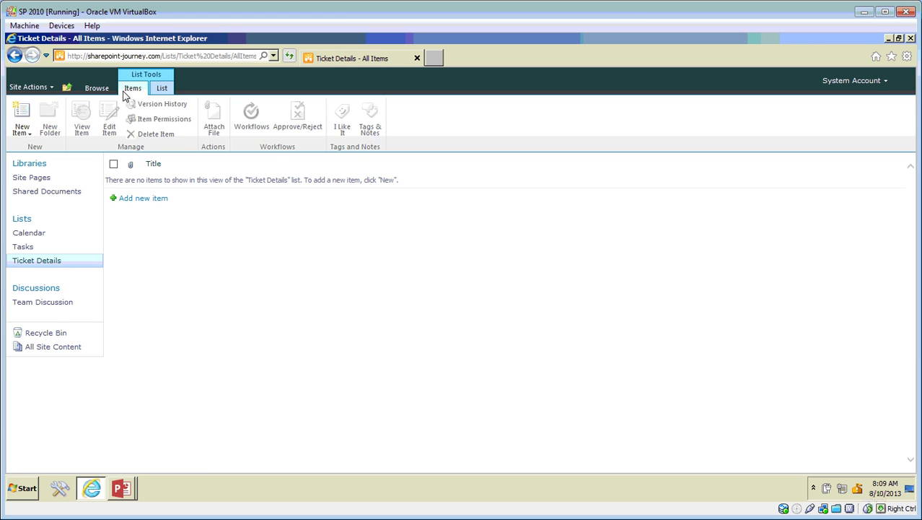
pyautogui.click(29, 133)
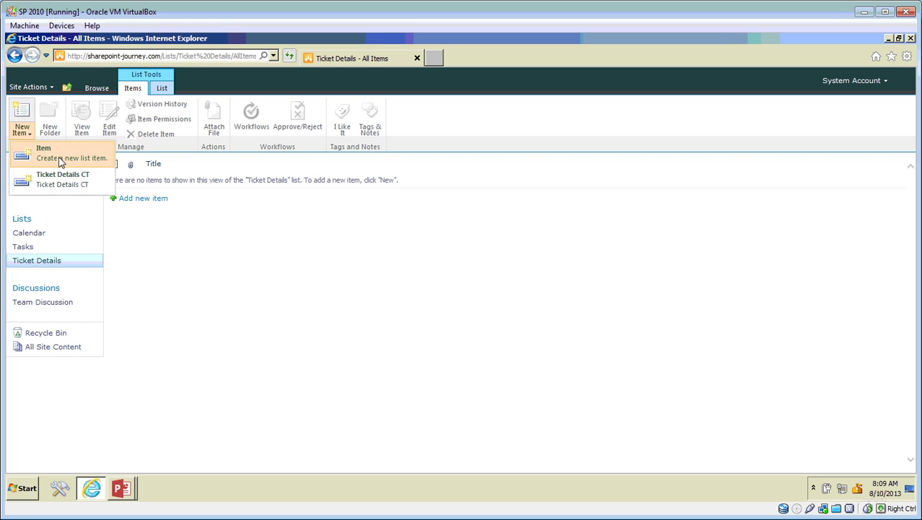
pyautogui.click(60, 155)
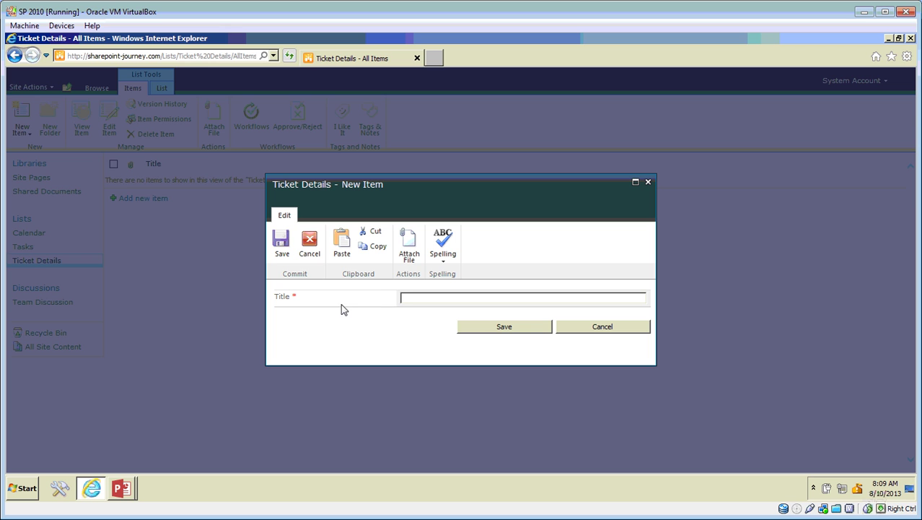
pyautogui.click(588, 328)
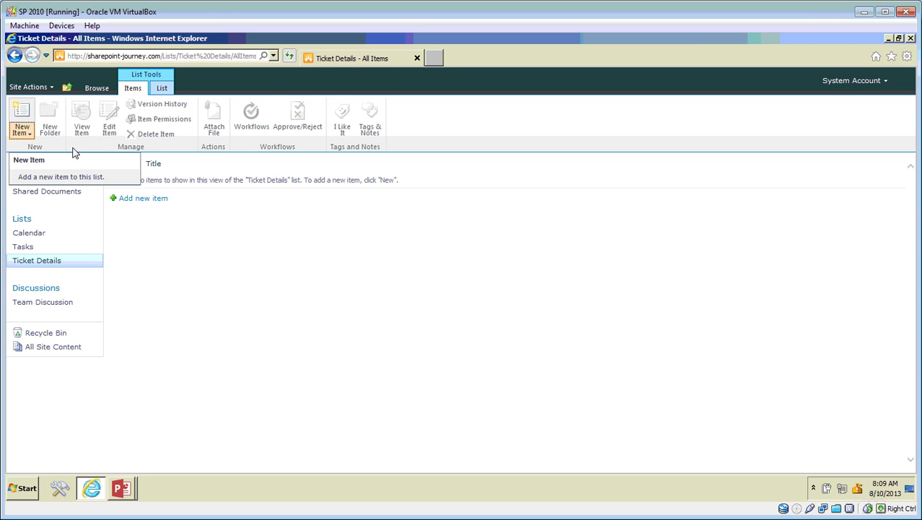
pyautogui.click(32, 134)
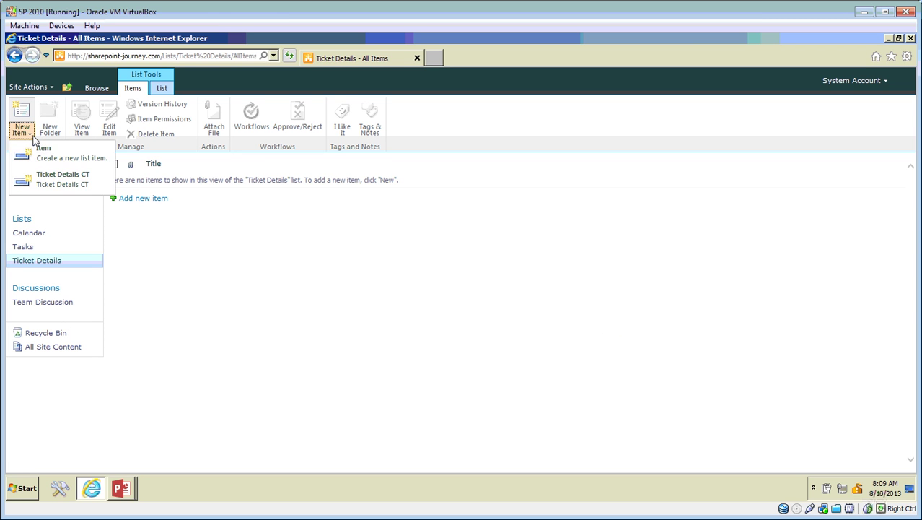
pyautogui.click(60, 186)
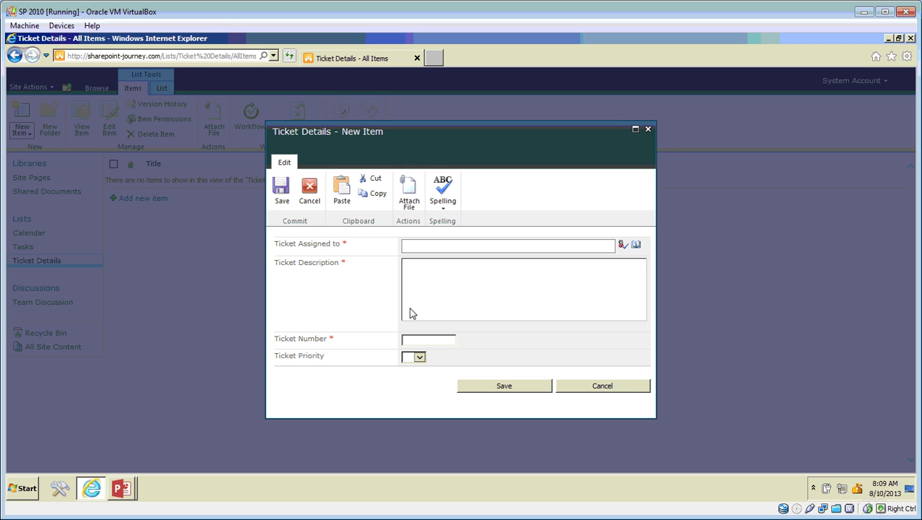
pyautogui.click(624, 386)
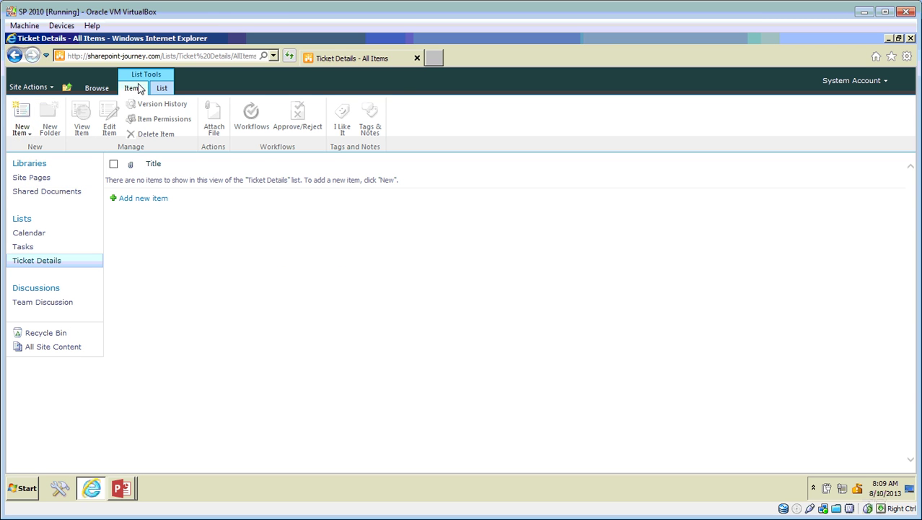
# In the list's new button order, hide the Item content type and make Ticket Details CT the default by placing it first.
pyautogui.click(163, 88)
pyautogui.click(770, 117)
pyautogui.moveTo(910, 234); pyautogui.dragTo(910, 348)
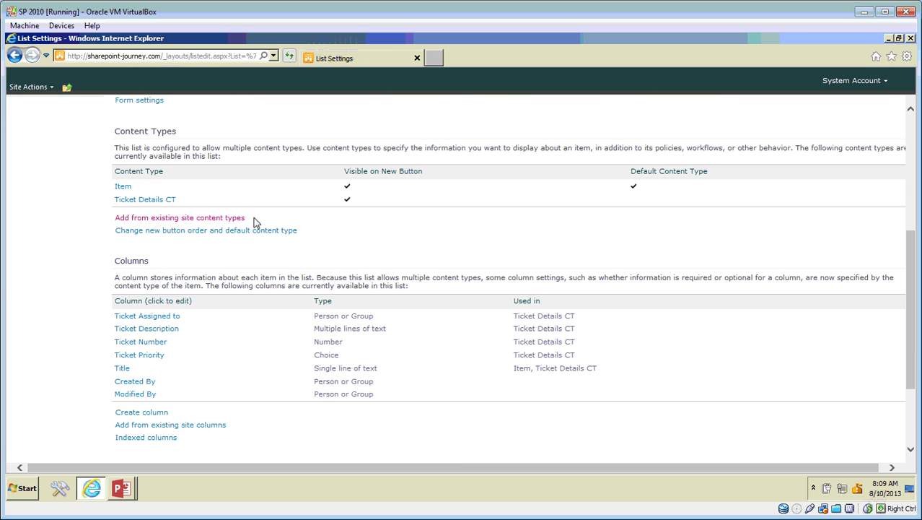
pyautogui.click(214, 233)
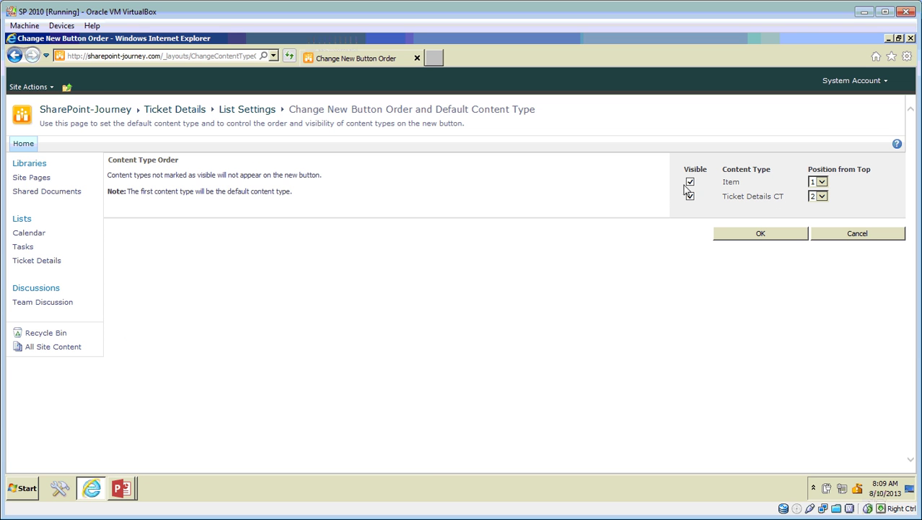
pyautogui.click(690, 182)
pyautogui.click(823, 198)
pyautogui.click(844, 201)
pyautogui.click(760, 233)
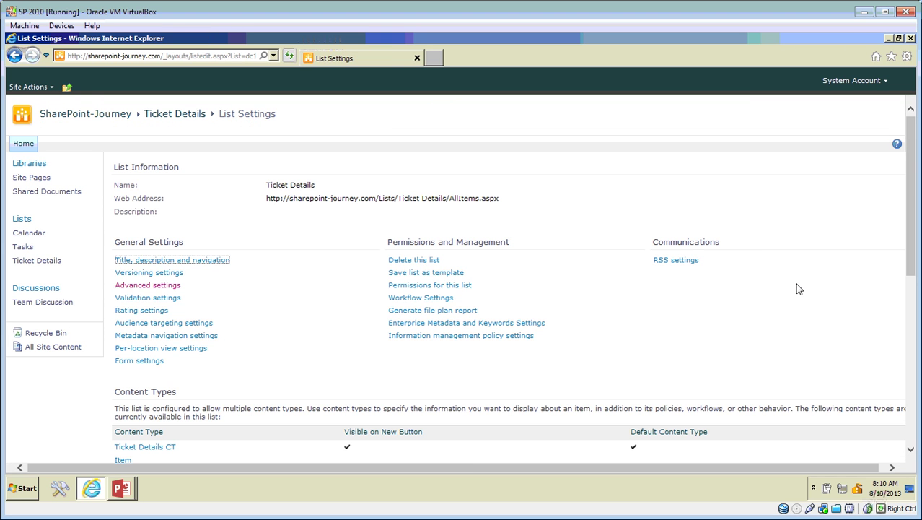
# In the All Items view, hide Title (linked to item with edit menu) and display Ticket Assigned to, Ticket Description, Ticket Number and Ticket Priority.
pyautogui.moveTo(913, 257); pyautogui.dragTo(911, 430)
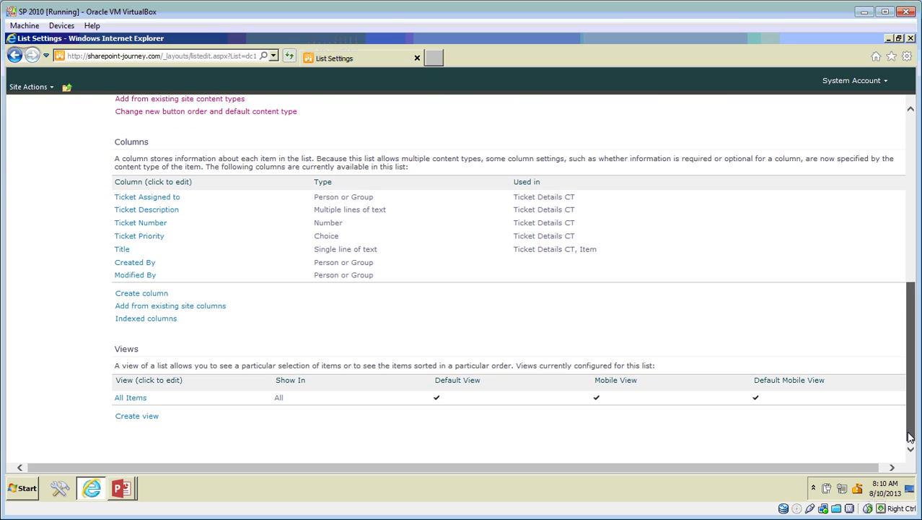
pyautogui.click(130, 399)
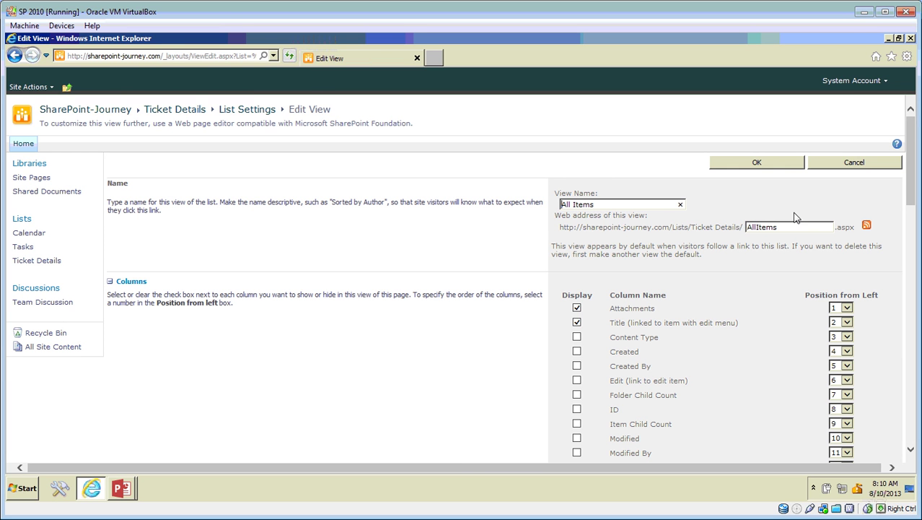
pyautogui.click(577, 322)
pyautogui.moveTo(909, 200); pyautogui.dragTo(917, 261)
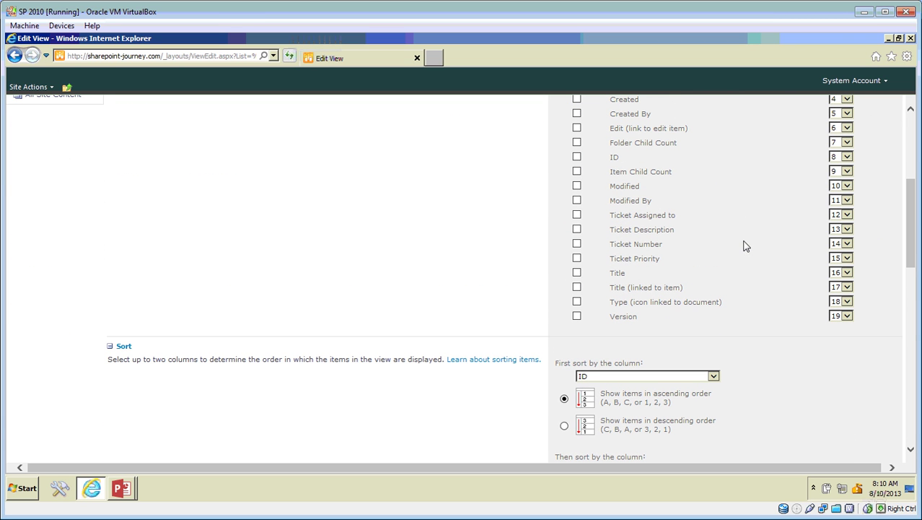
pyautogui.click(577, 215)
pyautogui.click(577, 229)
pyautogui.click(576, 244)
# Order the view's columns as Ticket Number 1, Ticket Description 2, Ticket Assigned to 3 and Ticket Priority 4, and save the view.
pyautogui.click(839, 244)
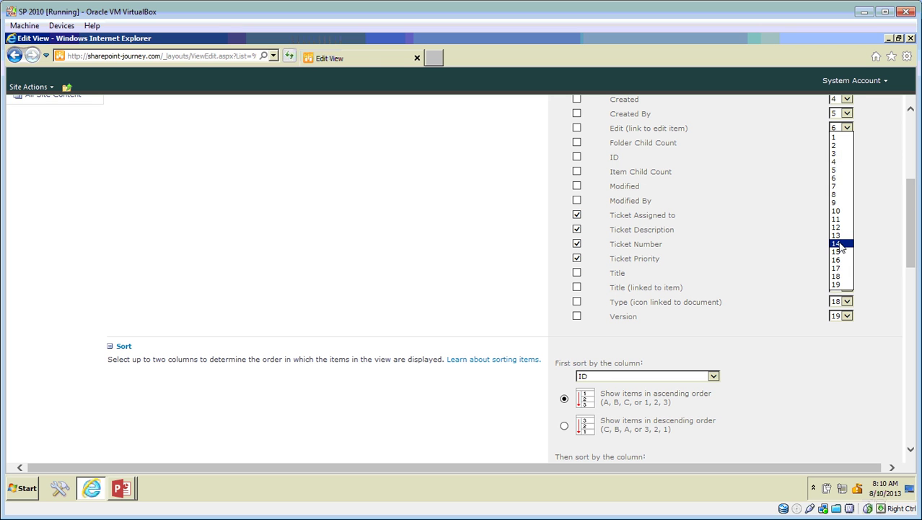
pyautogui.click(837, 138)
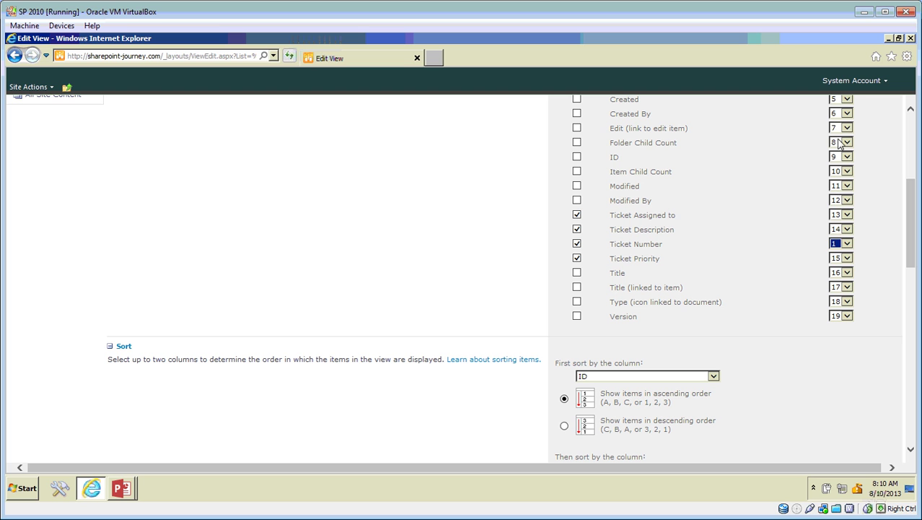
pyautogui.click(840, 229)
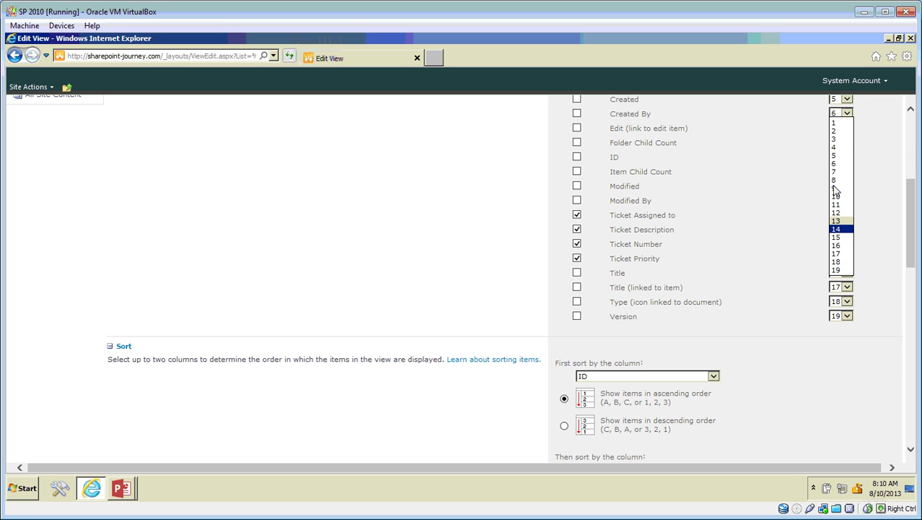
pyautogui.click(835, 131)
pyautogui.click(839, 214)
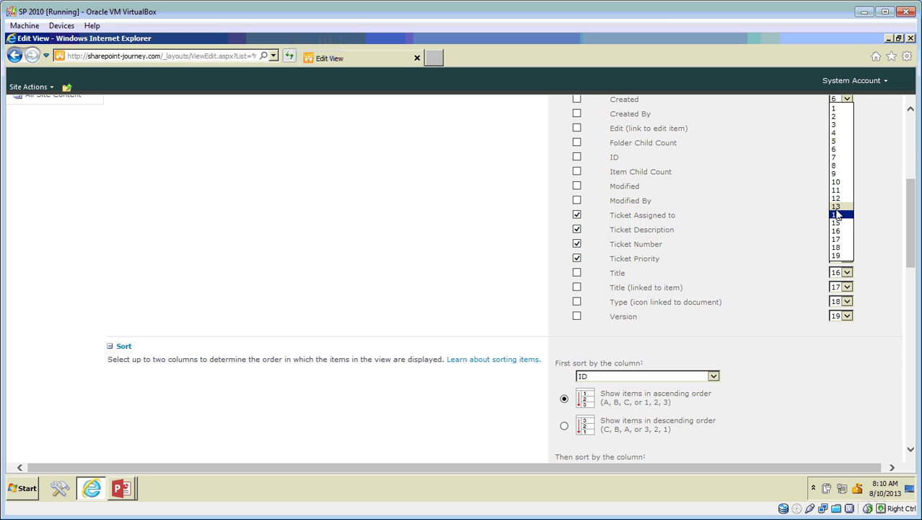
pyautogui.click(839, 123)
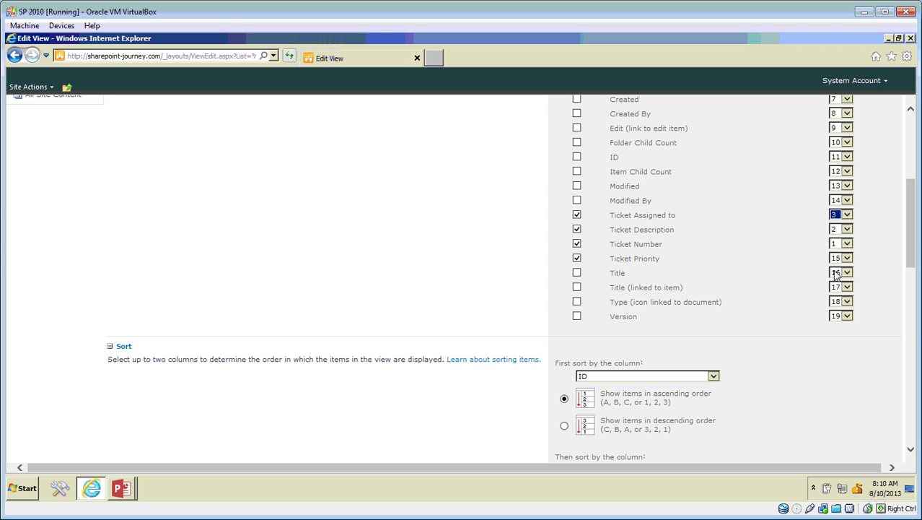
pyautogui.click(837, 258)
pyautogui.click(836, 169)
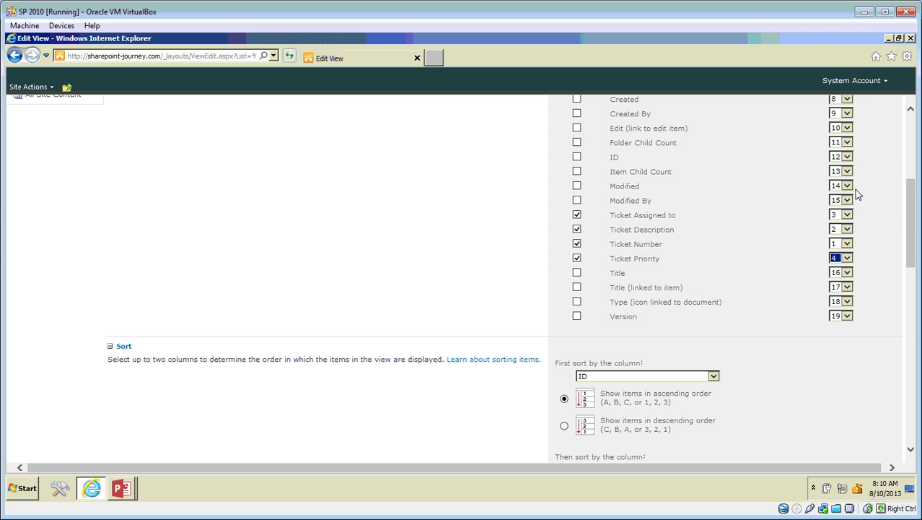
pyautogui.moveTo(912, 240); pyautogui.dragTo(892, 436)
pyautogui.click(771, 418)
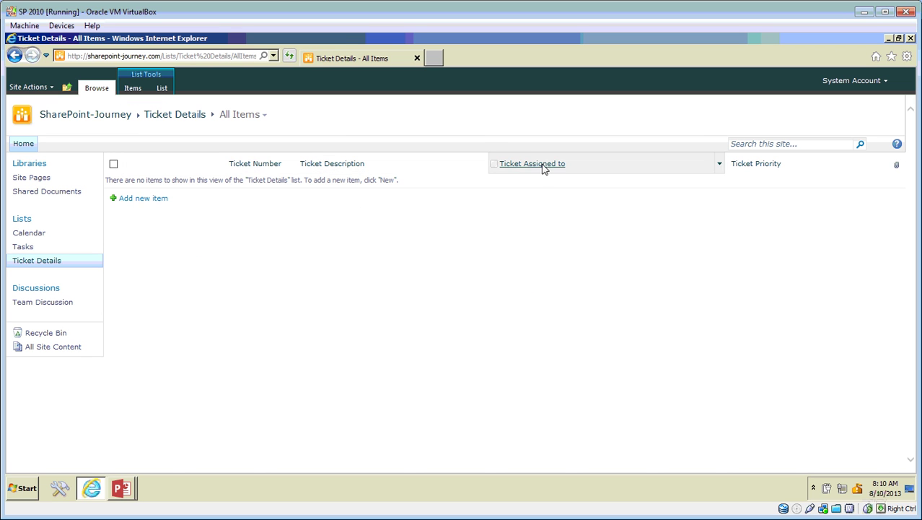
# Start a new item in the Ticket Details list and set Ticket Assigned to to administrator.
pyautogui.click(134, 91)
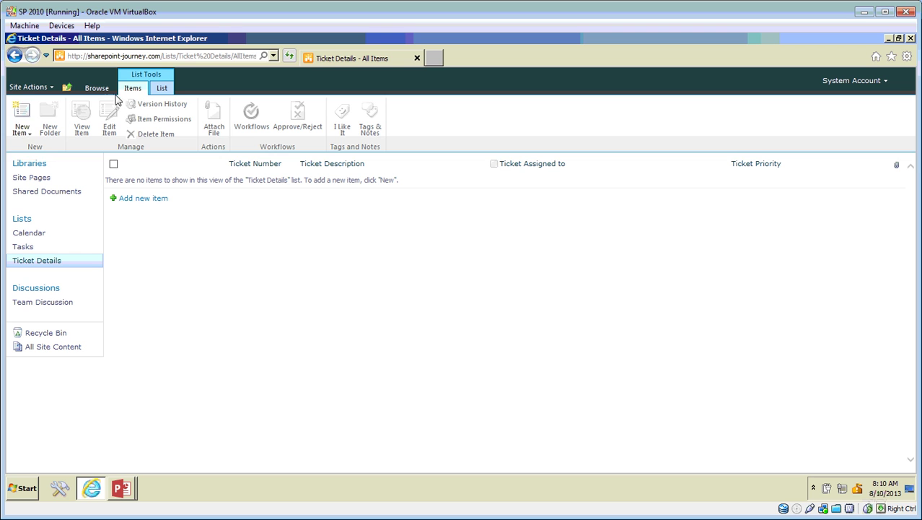
pyautogui.click(30, 134)
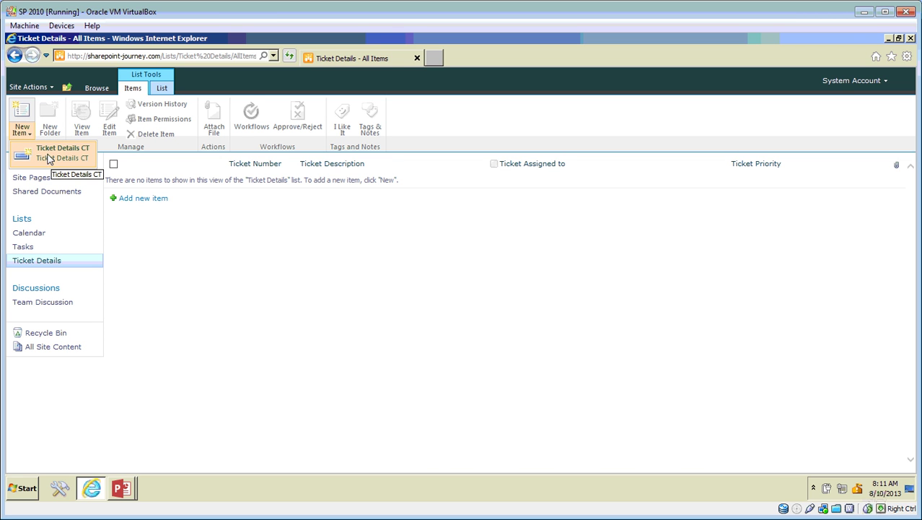
pyautogui.click(150, 199)
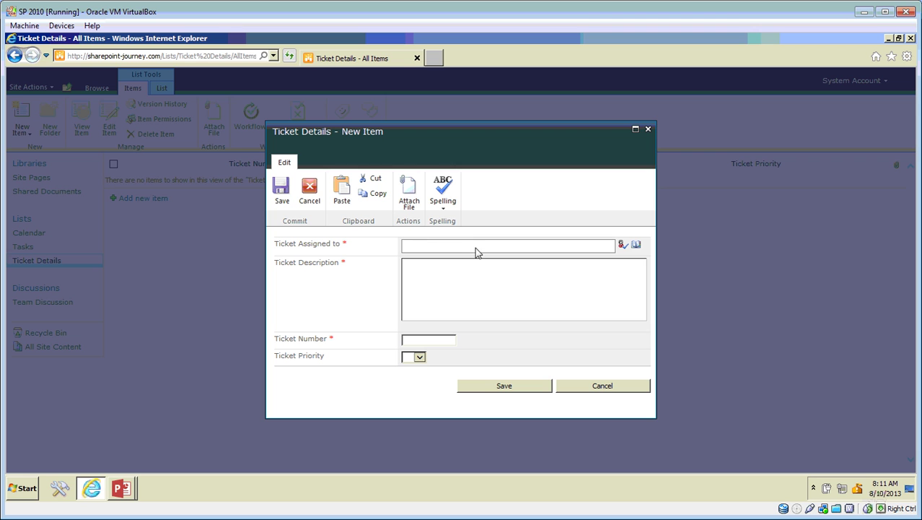
pyautogui.write('administrator')
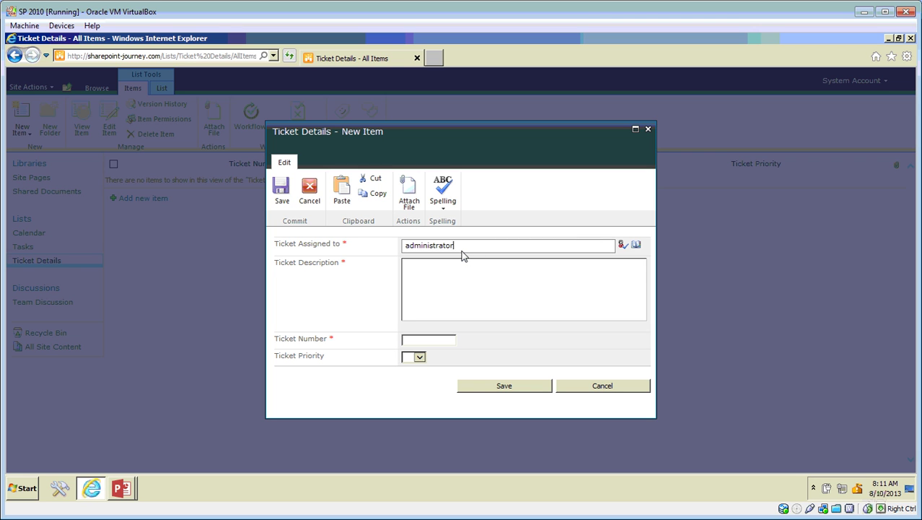
# Enter "Search Functionality is not showing pdf files" as the new item's Ticket Description.
pyautogui.click(459, 278)
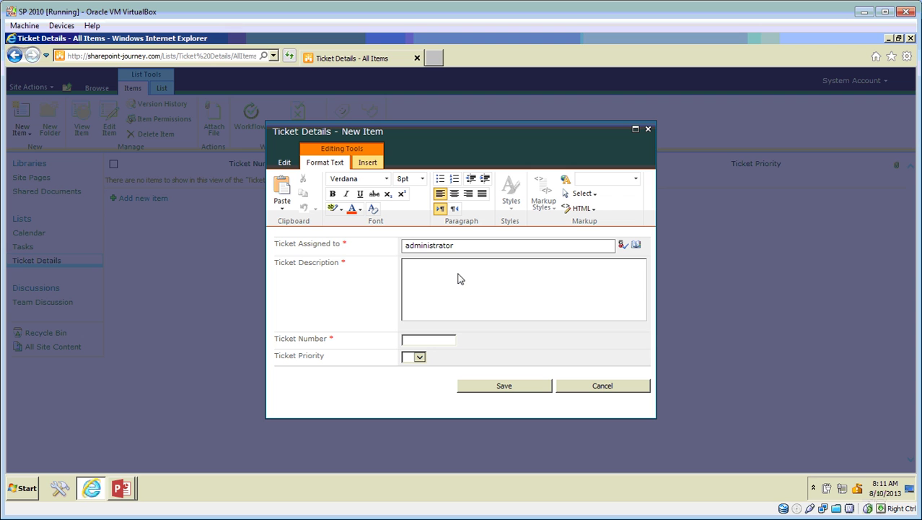
pyautogui.write('Search Functionality is not')
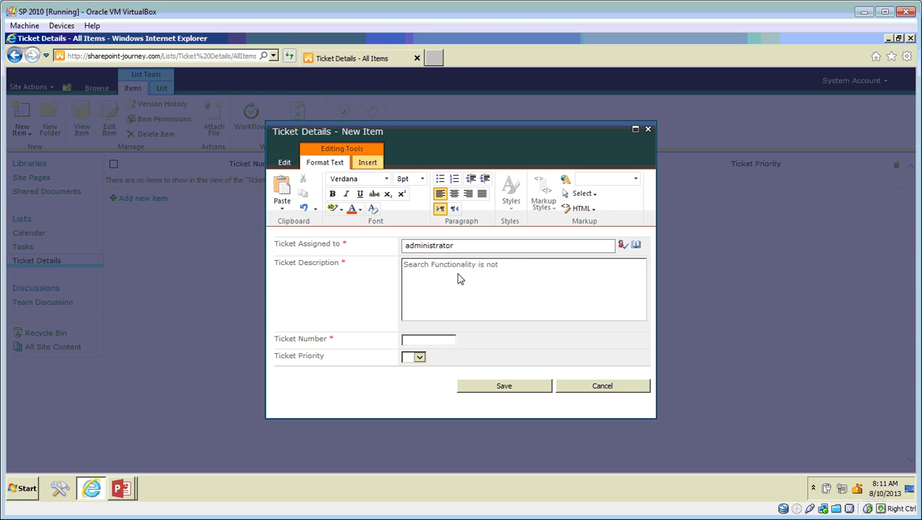
pyautogui.write(' showing pdf files')
# Try to reword the Ticket Description by inserting "results" after "Search Functionality" in place of "is".
pyautogui.doubleClick(456, 273)
pyautogui.press('Right')
pyautogui.press('Delete')
pyautogui.write('results')
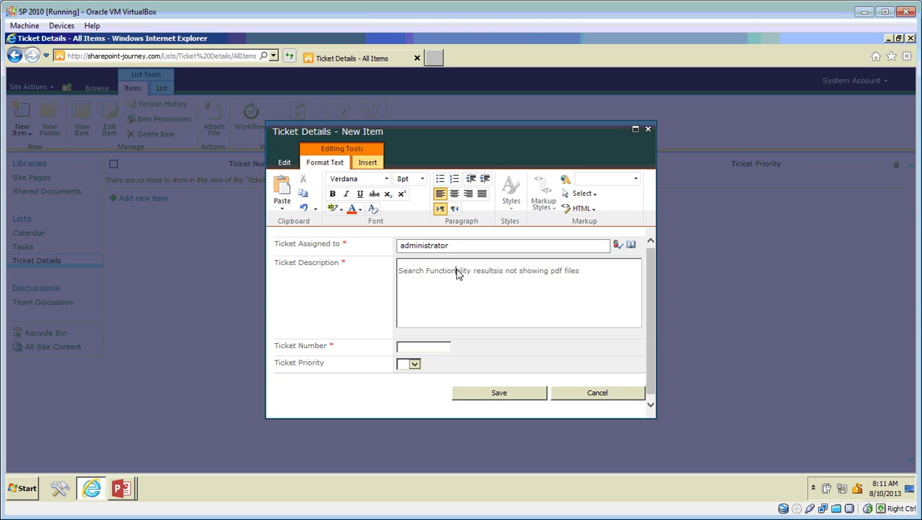
pyautogui.moveTo(505, 275); pyautogui.dragTo(433, 278)
pyautogui.press('Right')
pyautogui.write('result')
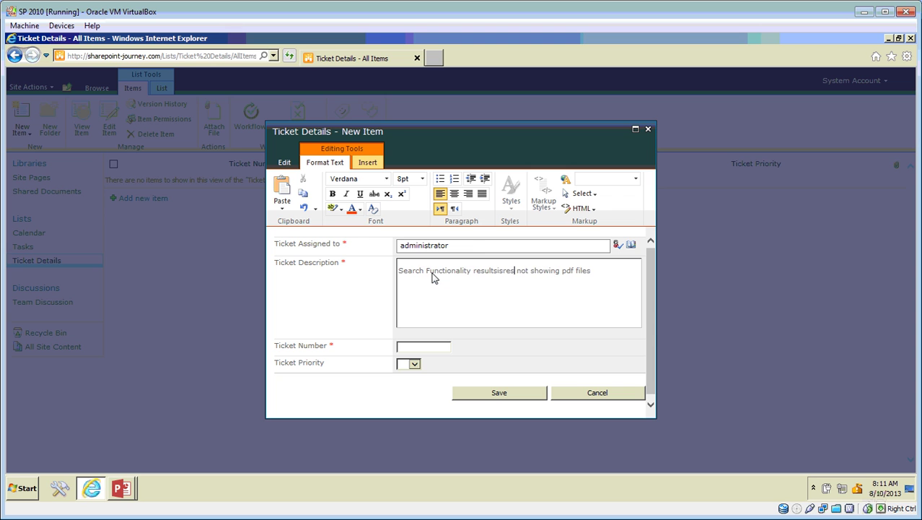
pyautogui.write('s')
# Replace the entire Ticket Description with "search results are not showing the pdf files.".
pyautogui.hotkey('ctrl', 'a')
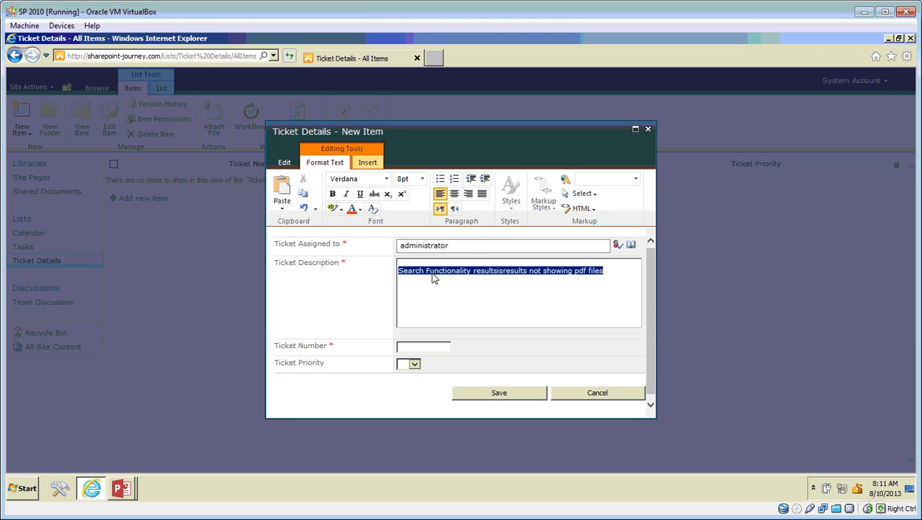
pyautogui.write('search r')
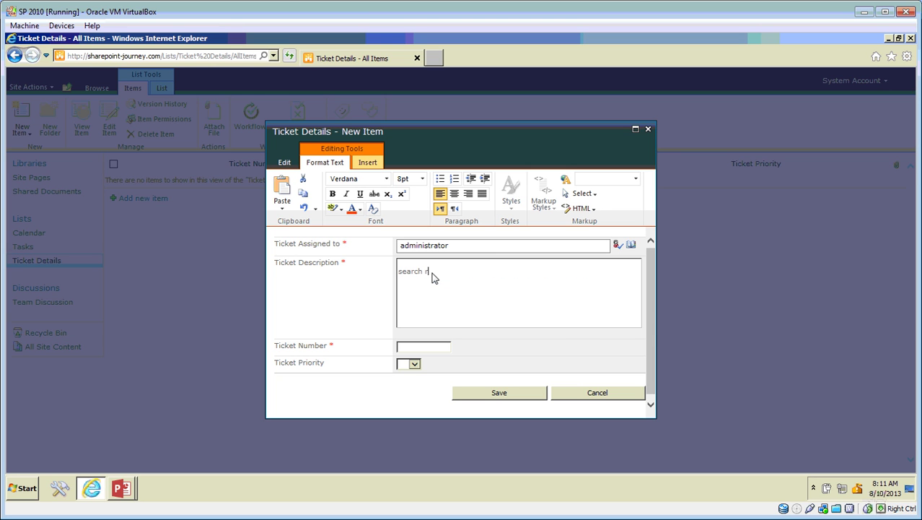
pyautogui.write('esults are not showing the pdf files.')
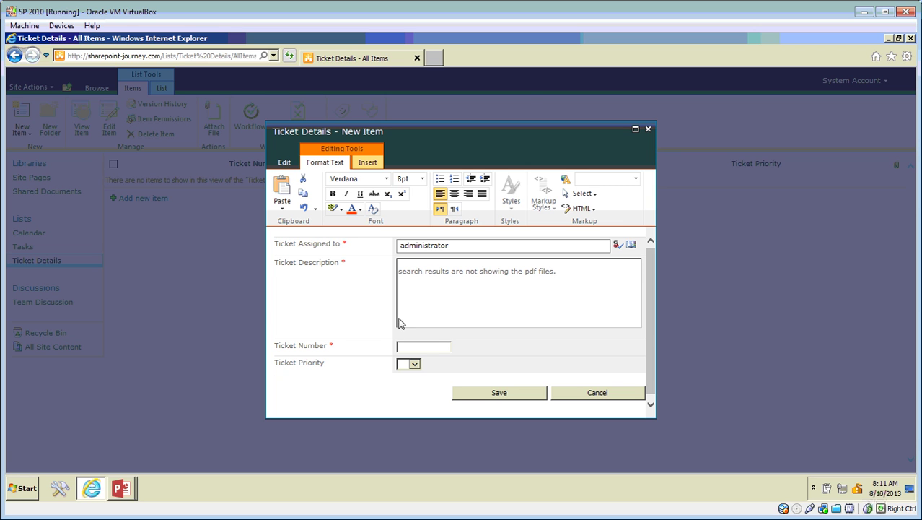
# Set Ticket Number to 1234 and Ticket Priority to P3, and save the new item.
pyautogui.write('1234')
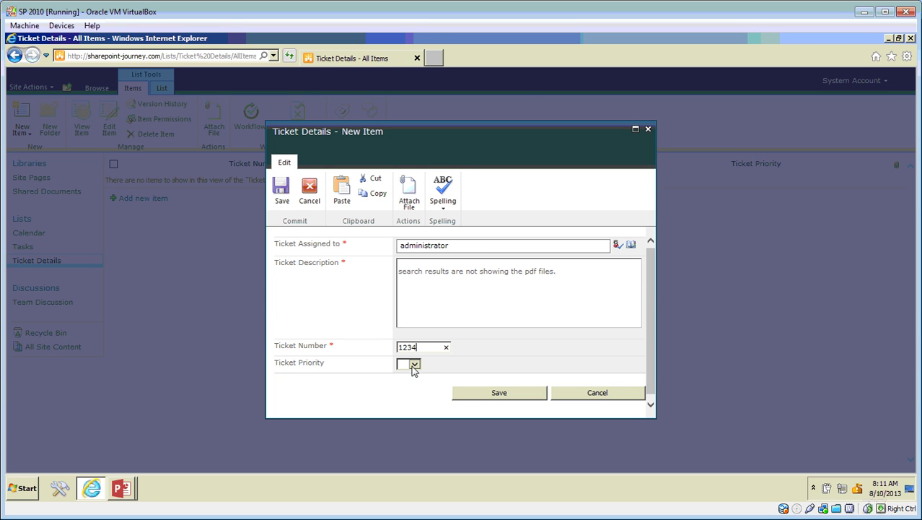
pyautogui.click(414, 364)
pyautogui.click(408, 394)
pyautogui.click(482, 320)
pyautogui.click(504, 393)
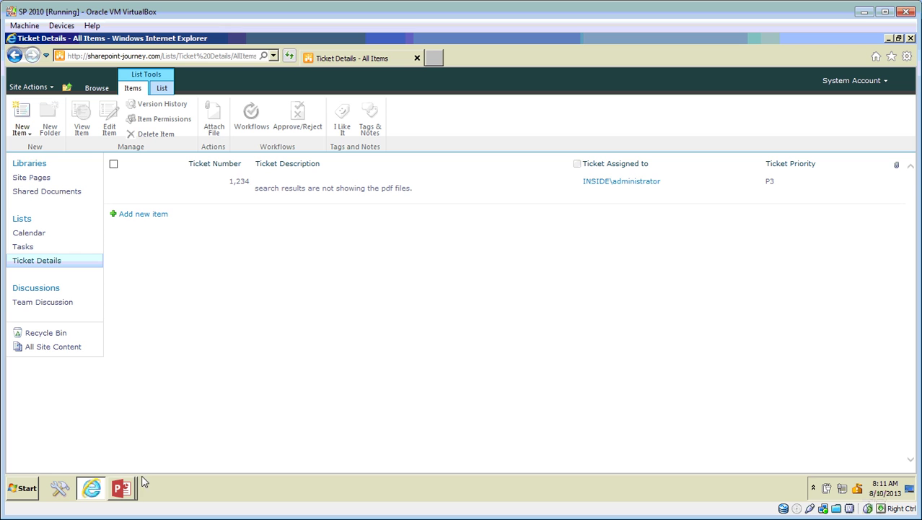
# Switch to the PowerPoint slide show and go back to the Agenda slide.
pyautogui.hotkey('alt', 'Tab')
pyautogui.press('Left')
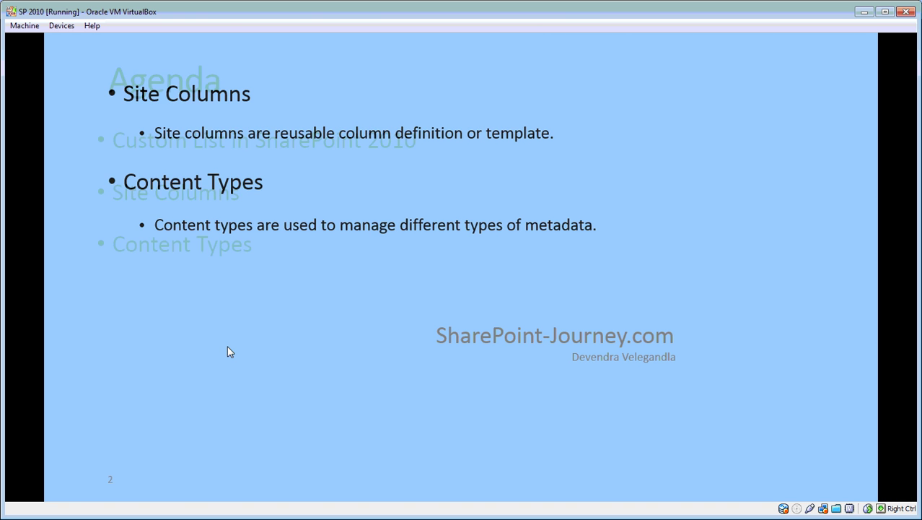